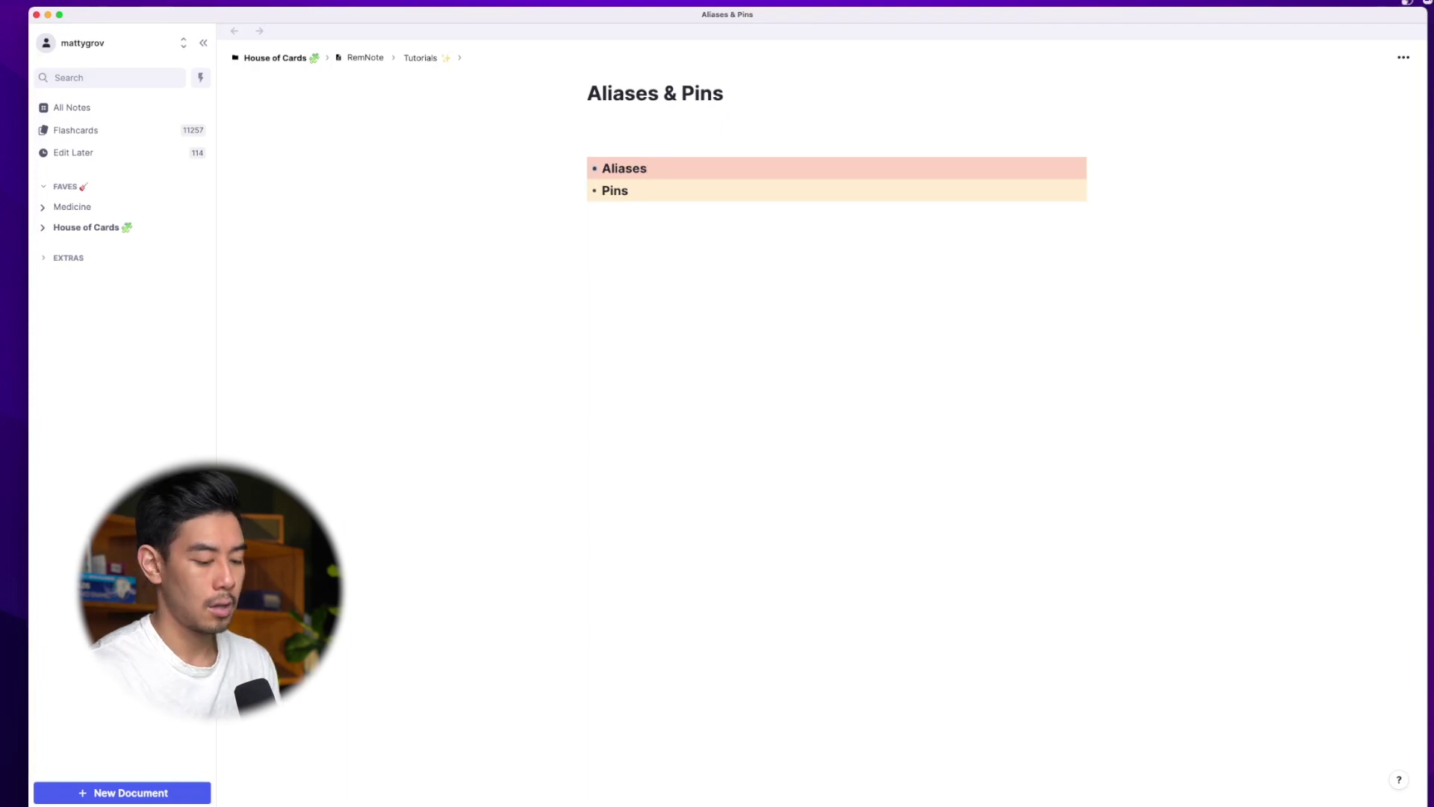
Step: Expand the Aliases rem to show its two child notes, then start a new line below them
{"action": "key", "text": "super+Down"}
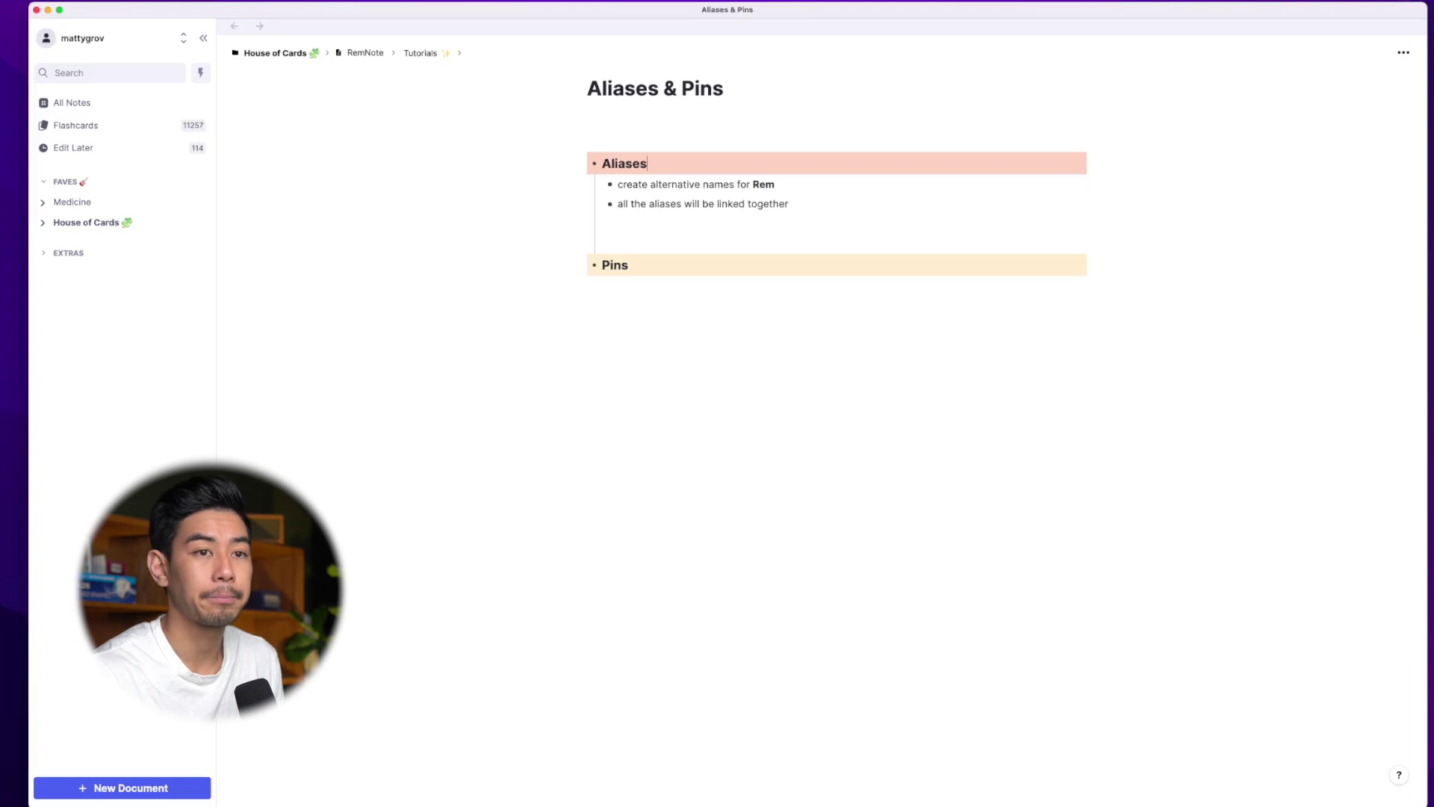
{"action": "left_click", "coordinate": [620, 244]}
Step: Add an 'Examples' bullet and a 'National Broadcasting Company' bullet with an aliases list
{"action": "type", "text": "Examples"}
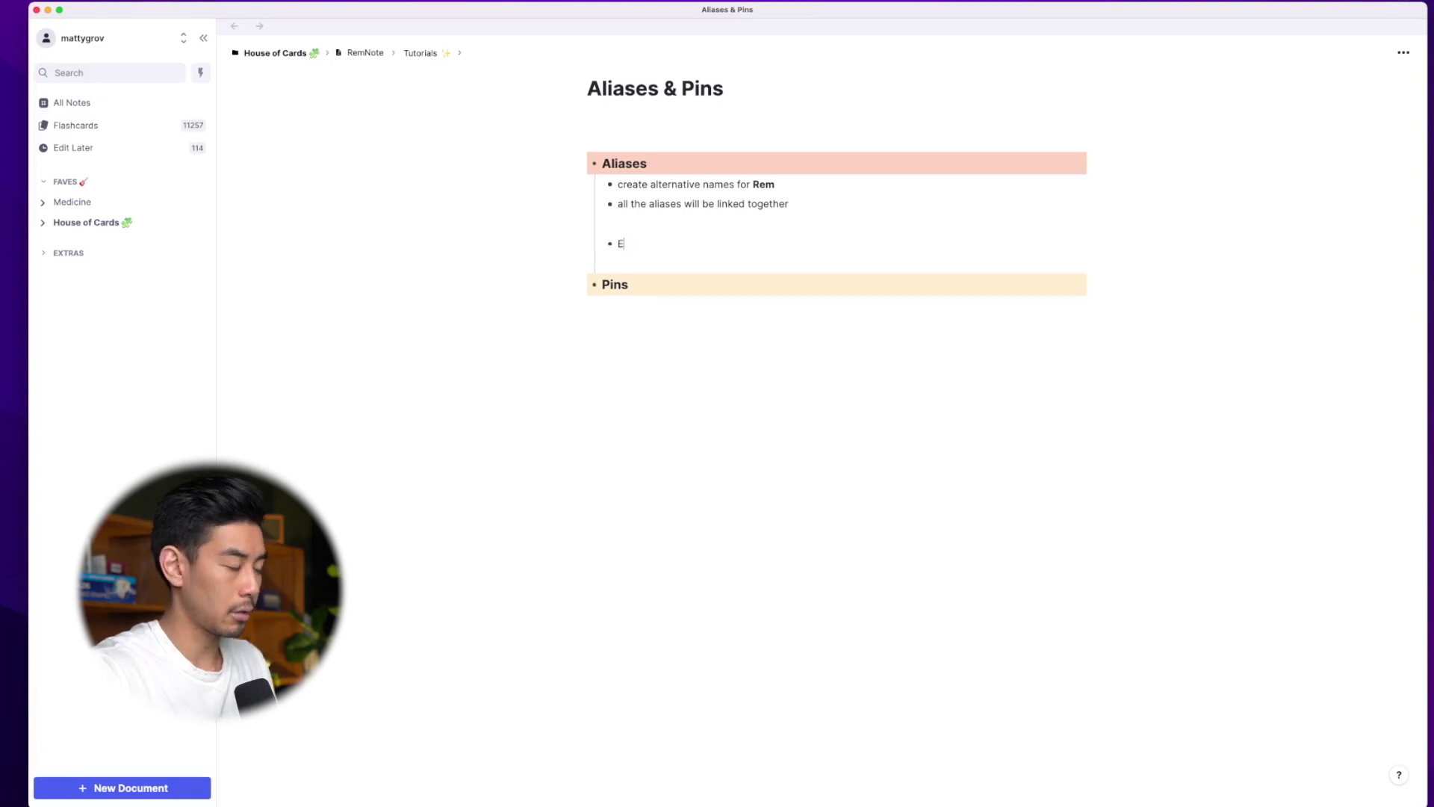
{"action": "key", "text": "Return"}
{"action": "key", "text": "BackSpace"}
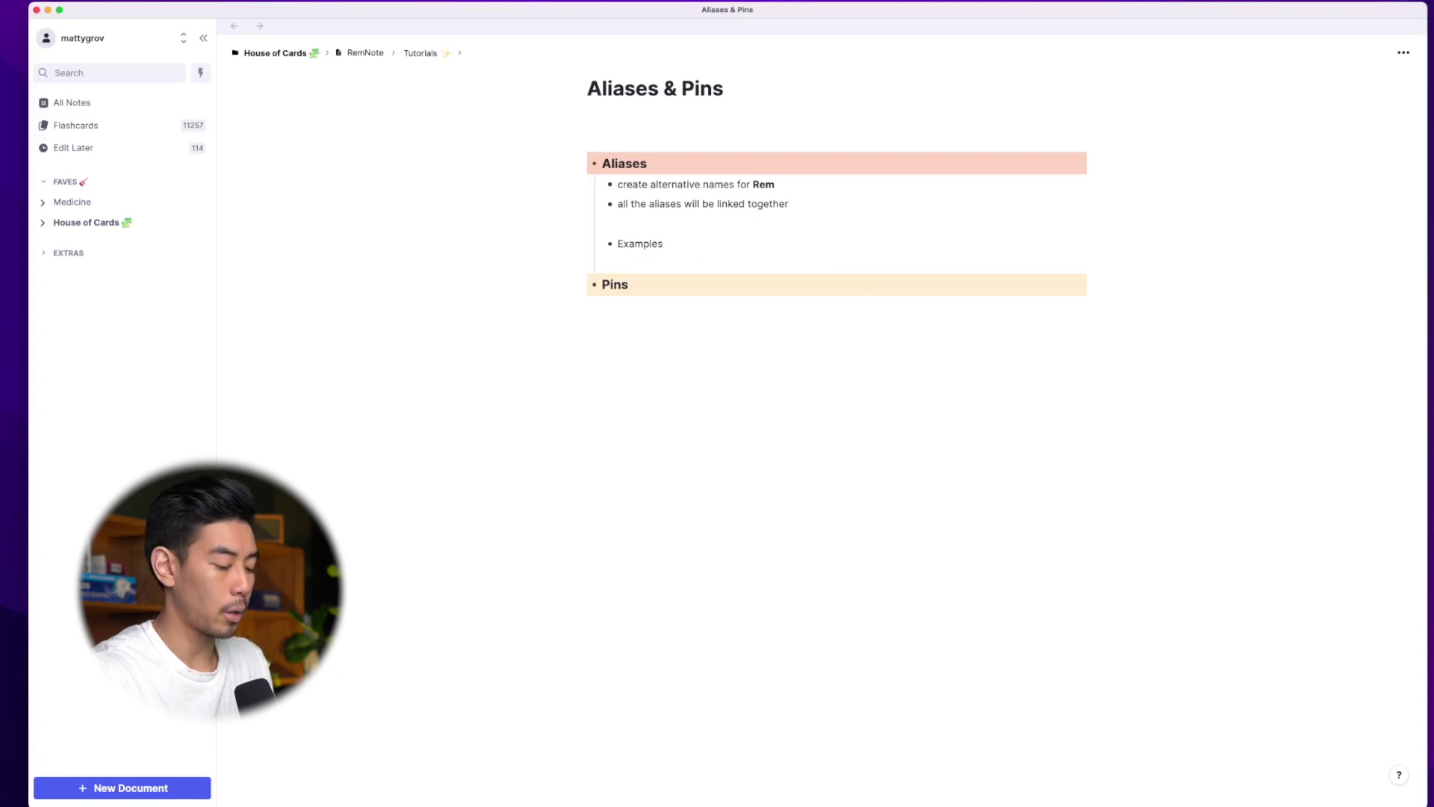
{"action": "key", "text": "Return"}
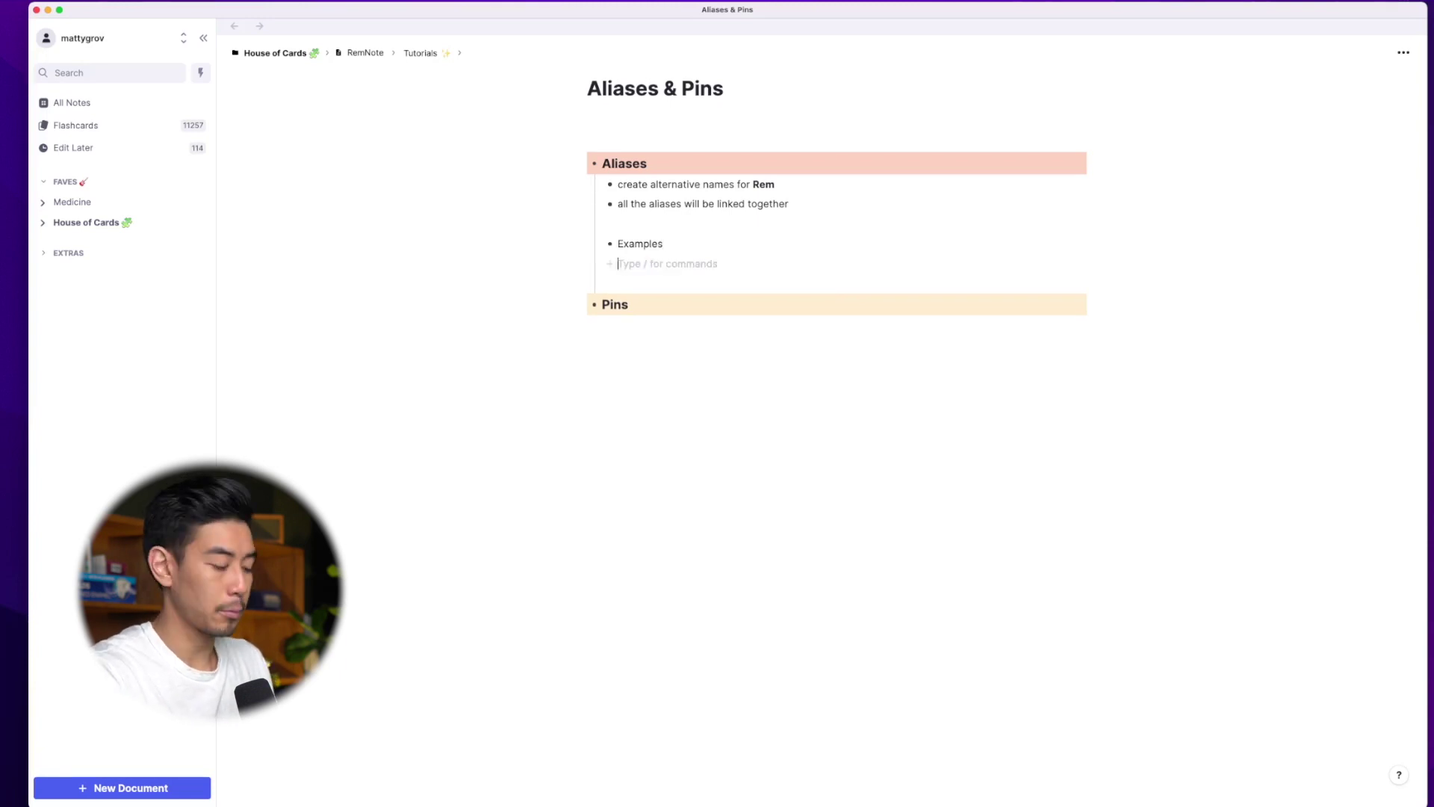
{"action": "type", "text": "National B"}
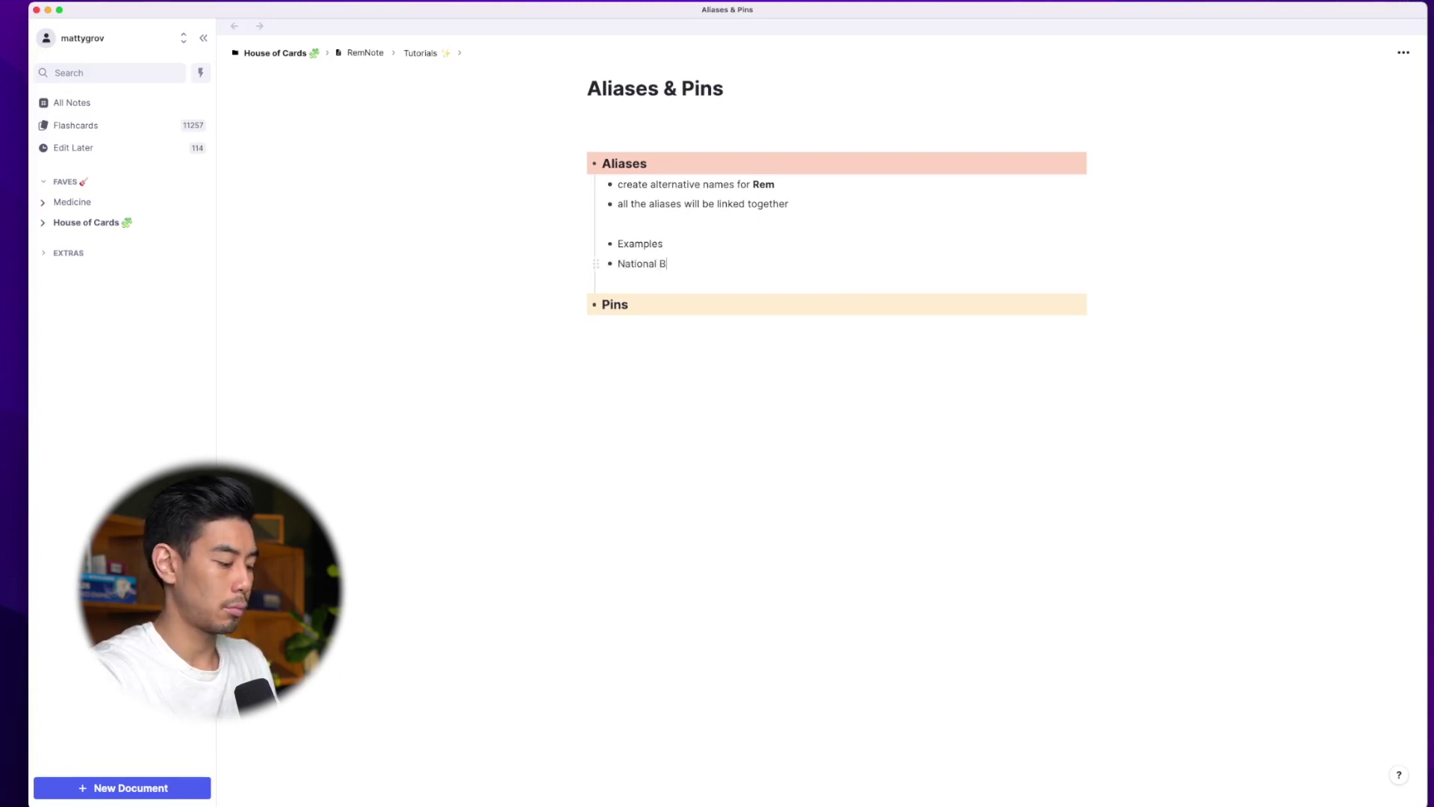
{"action": "type", "text": "roadcasting Company"}
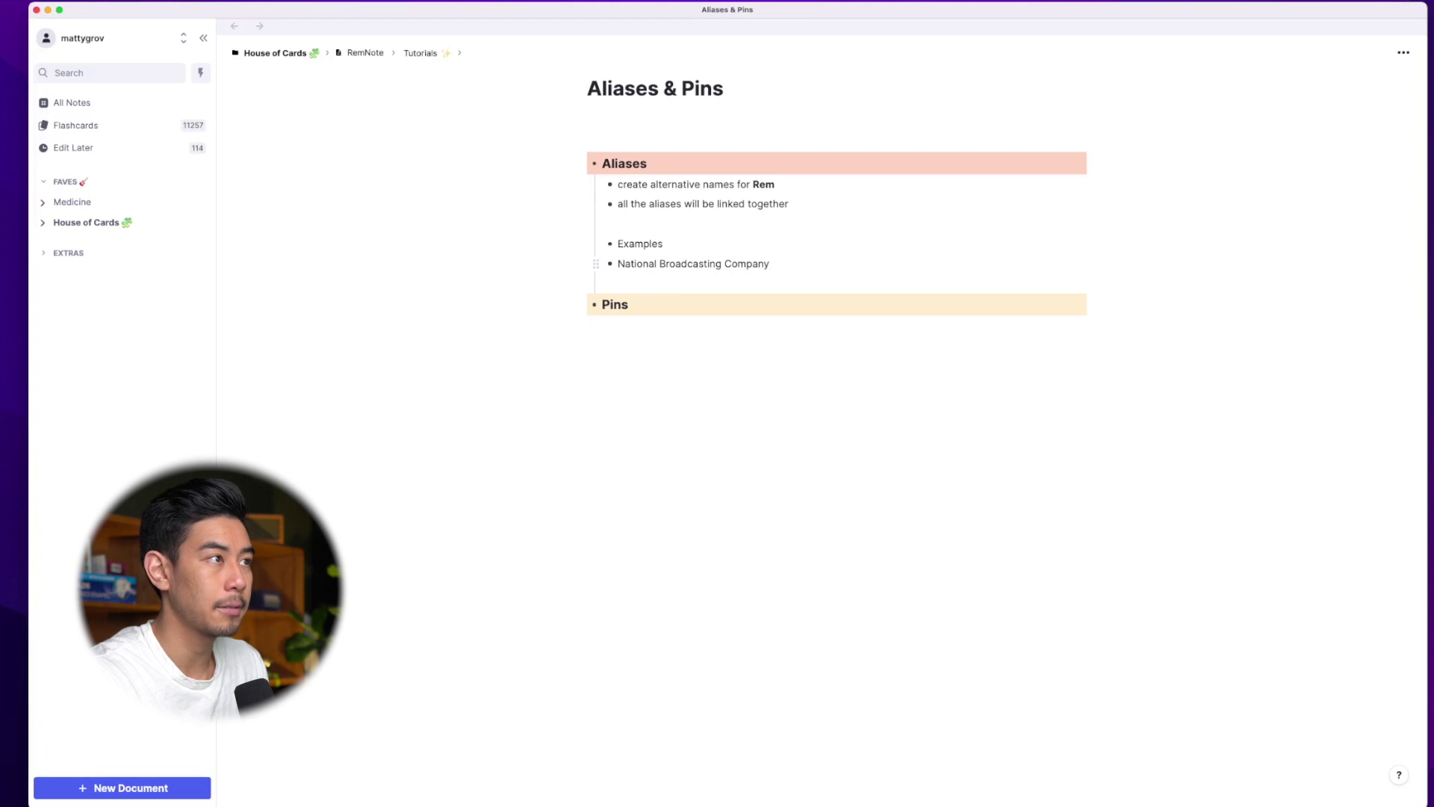
{"action": "key", "text": "super+alt+a"}
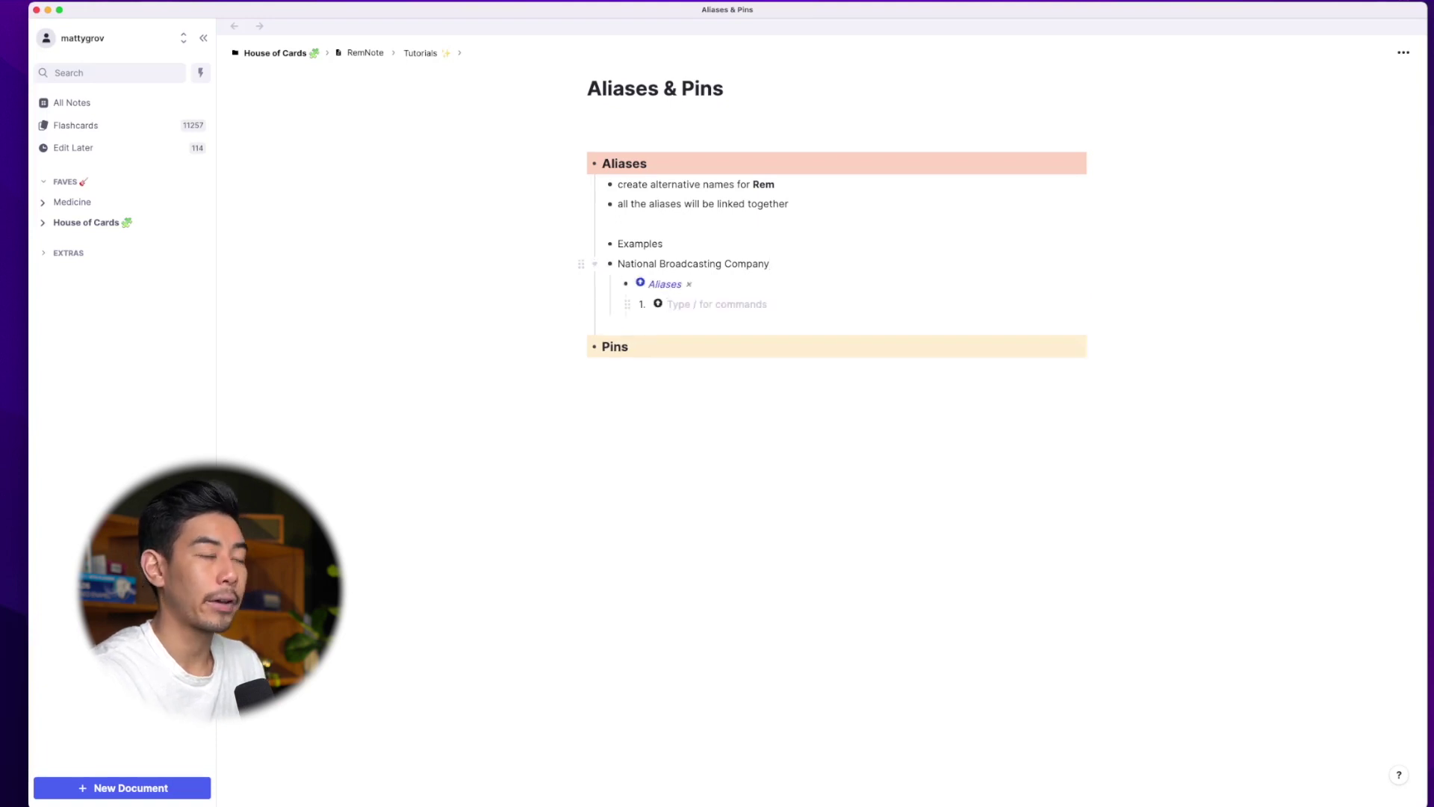
Step: Give the company the alias NBC and add a 'Today I learned about NBC' bullet linking to it
{"action": "type", "text": "NBC"}
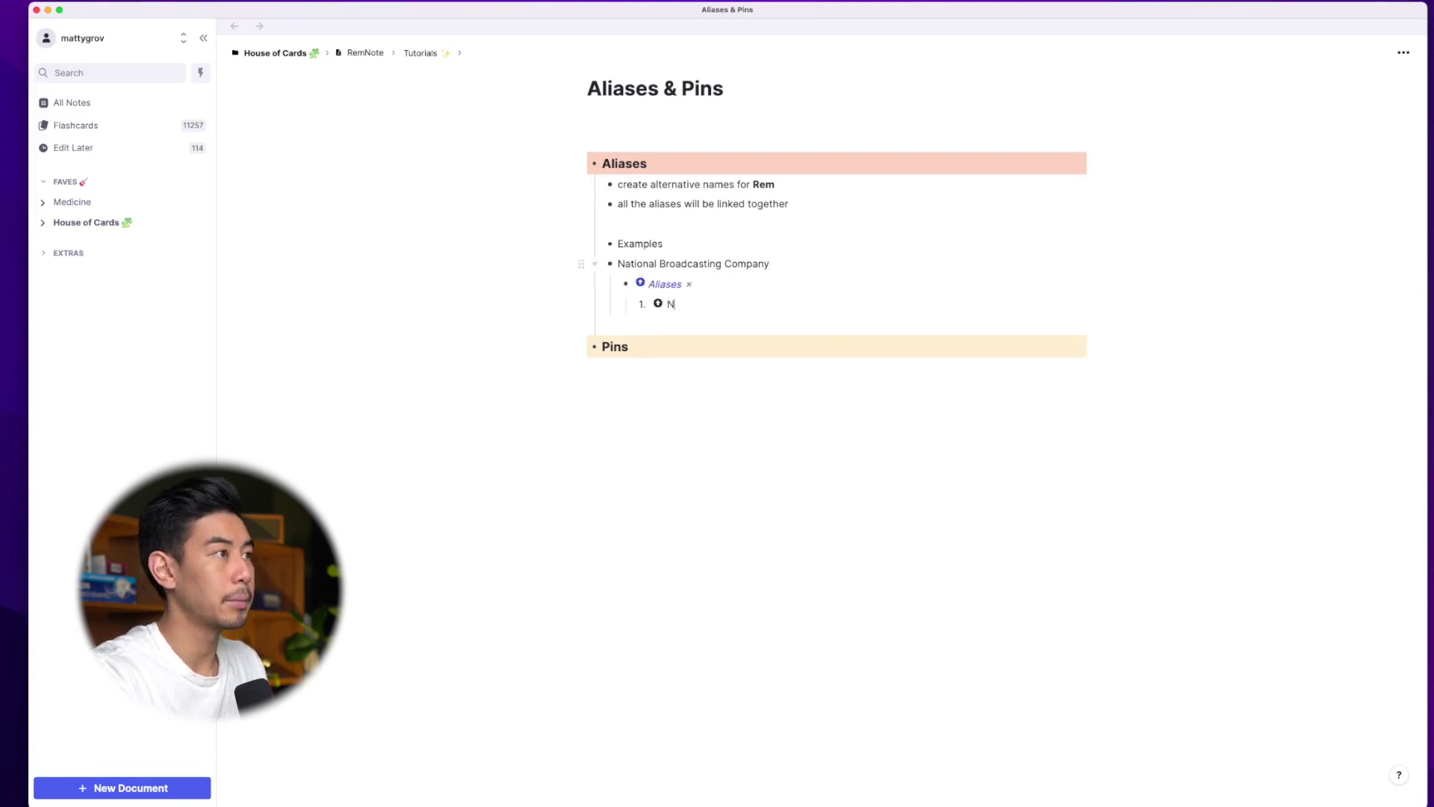
{"action": "key", "text": "Return"}
{"action": "key", "text": "shift+Tab"}
{"action": "key", "text": "shift+Tab"}
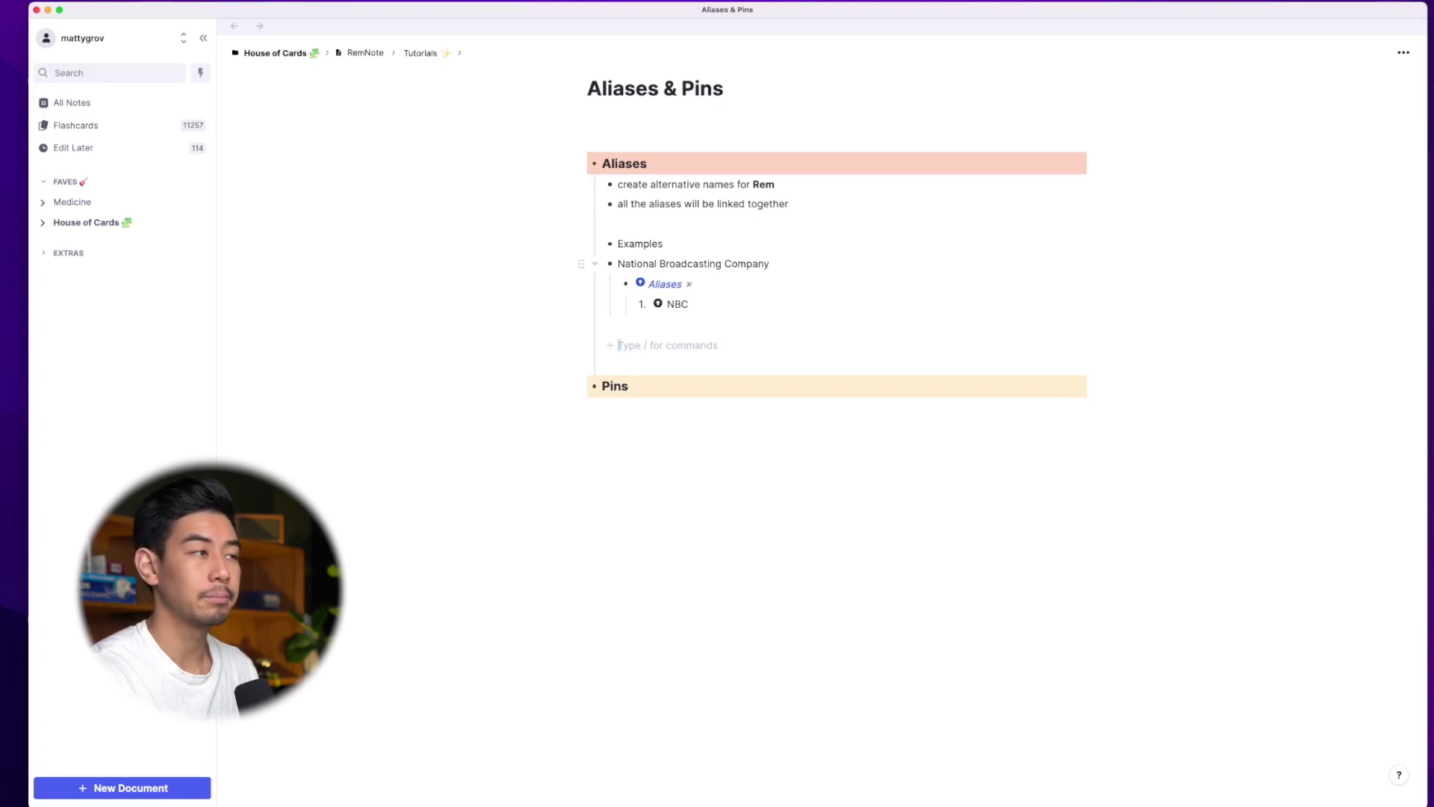
{"action": "type", "text": "Today "}
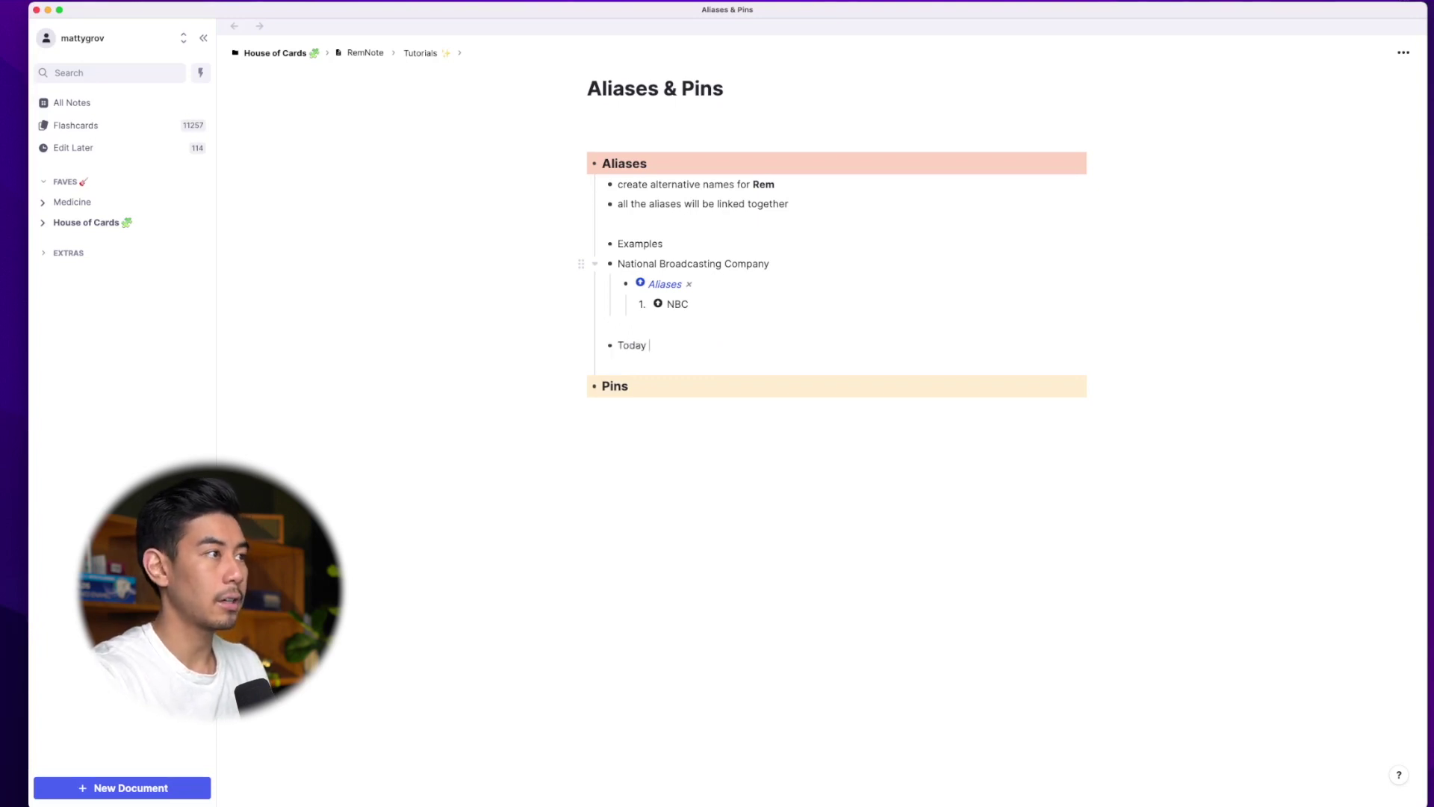
{"action": "type", "text": "I learned"}
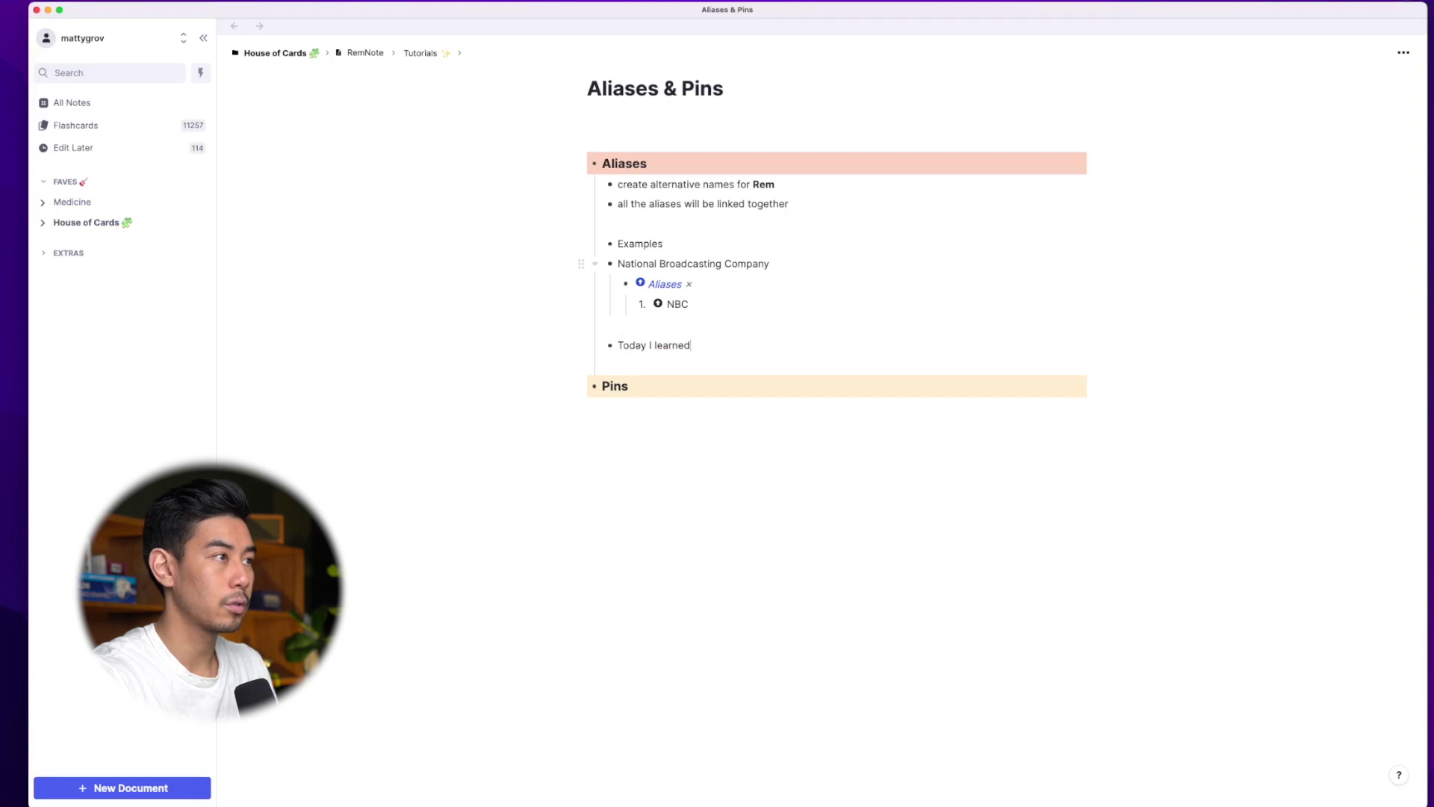
{"action": "type", "text": " about [[nbc"}
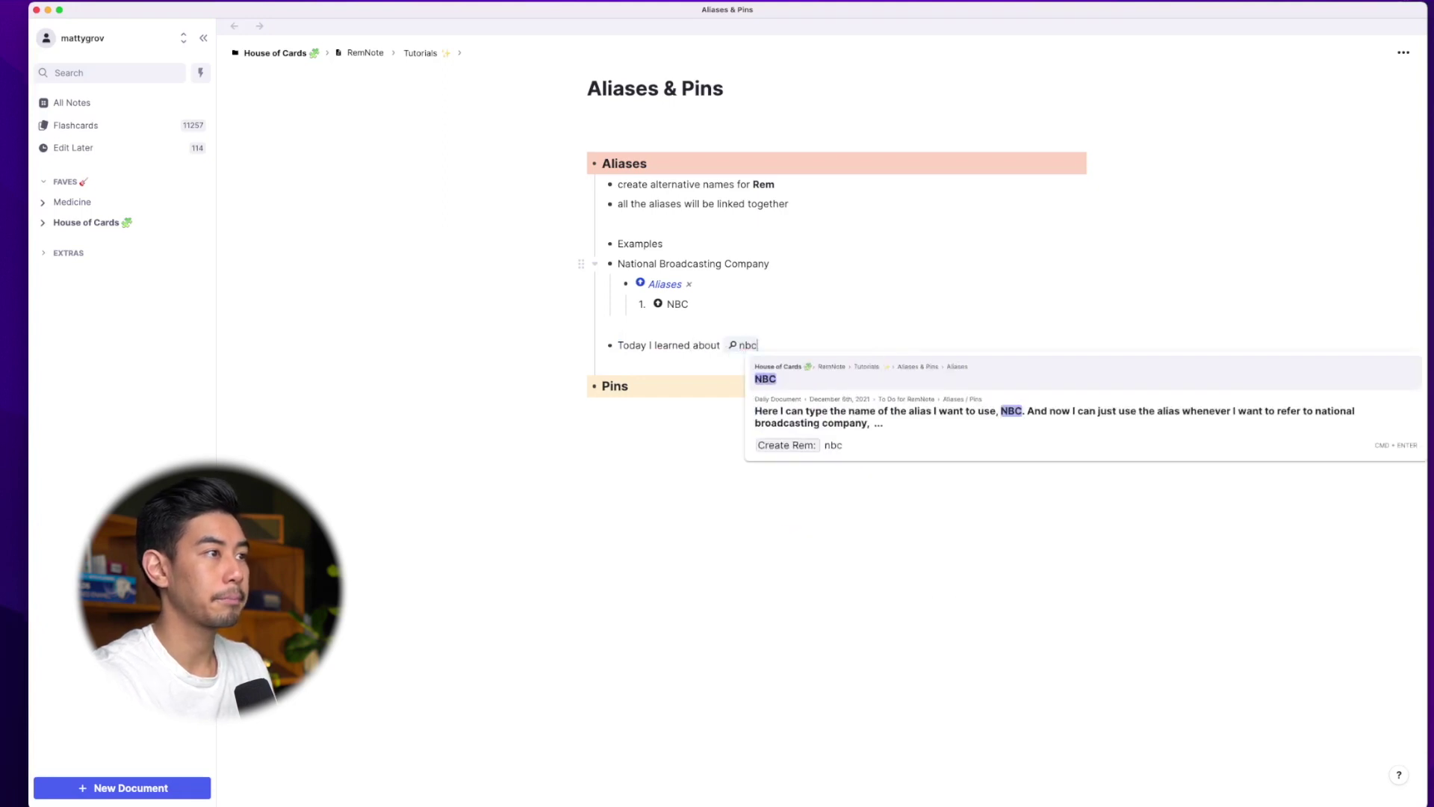
{"action": "key", "text": "Return"}
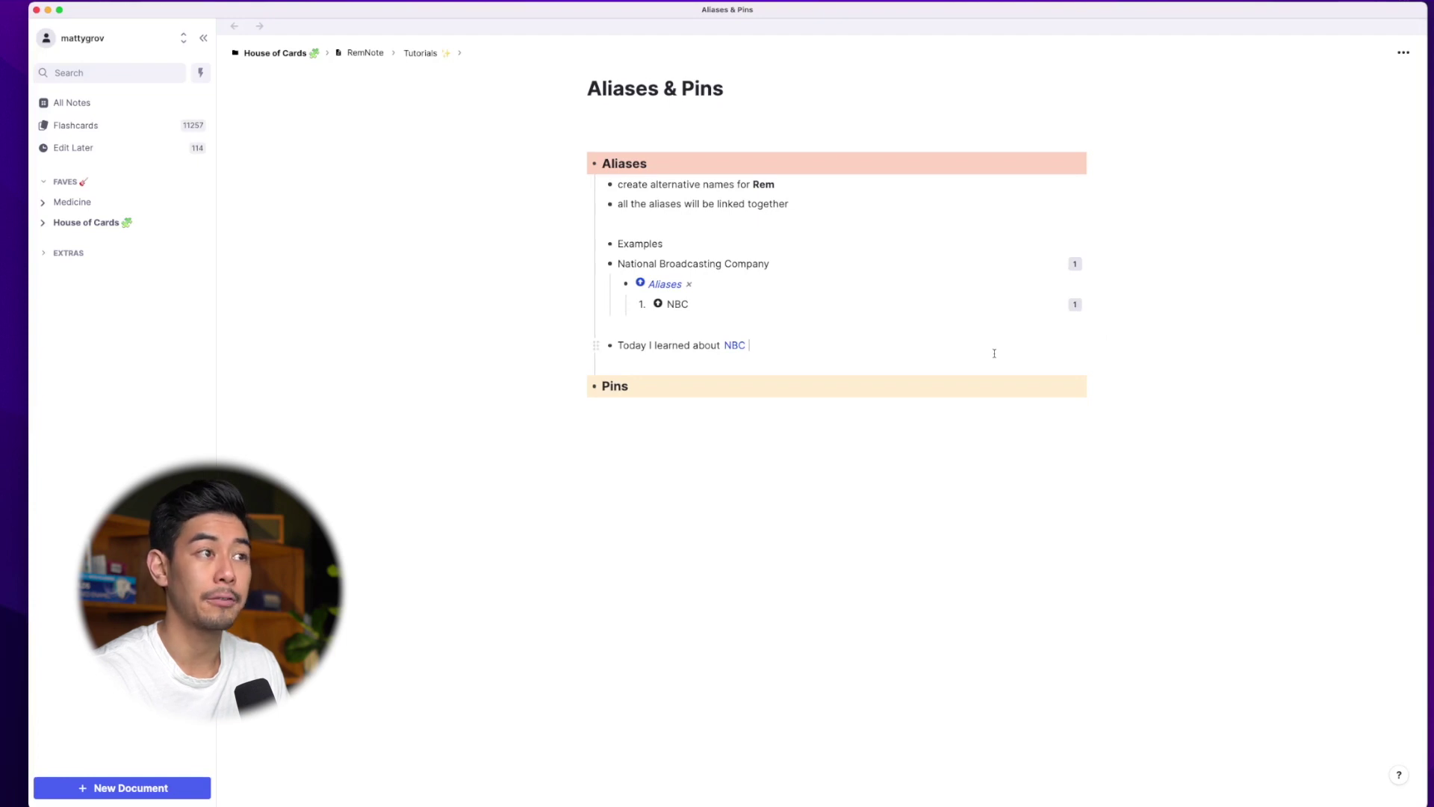
{"action": "left_click", "coordinate": [1074, 305]}
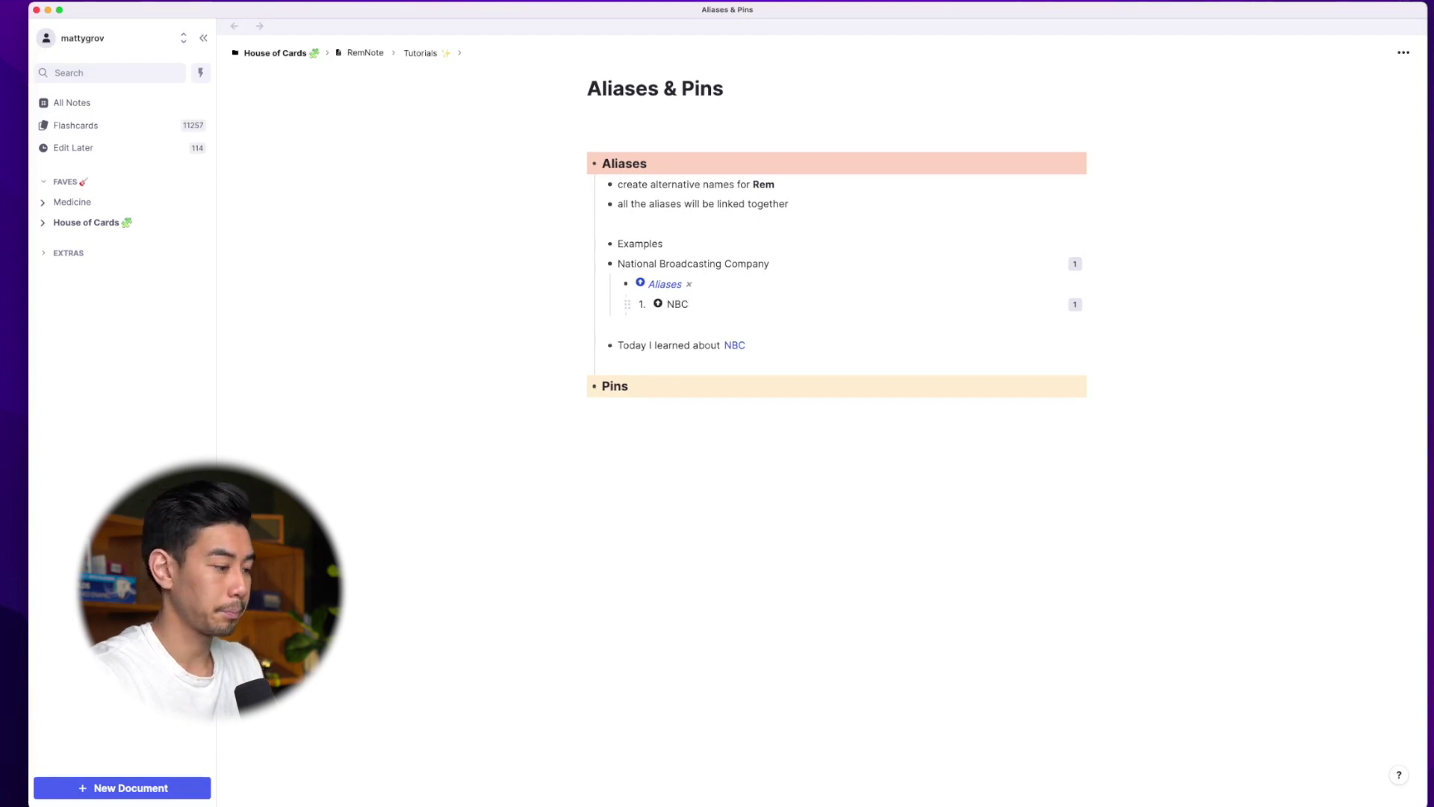
{"action": "key", "text": "Return"}
Step: Add the aliases National Broadboys and BBBB DDD AAA to National Broadcasting Company
{"action": "type", "text": "National Broa"}
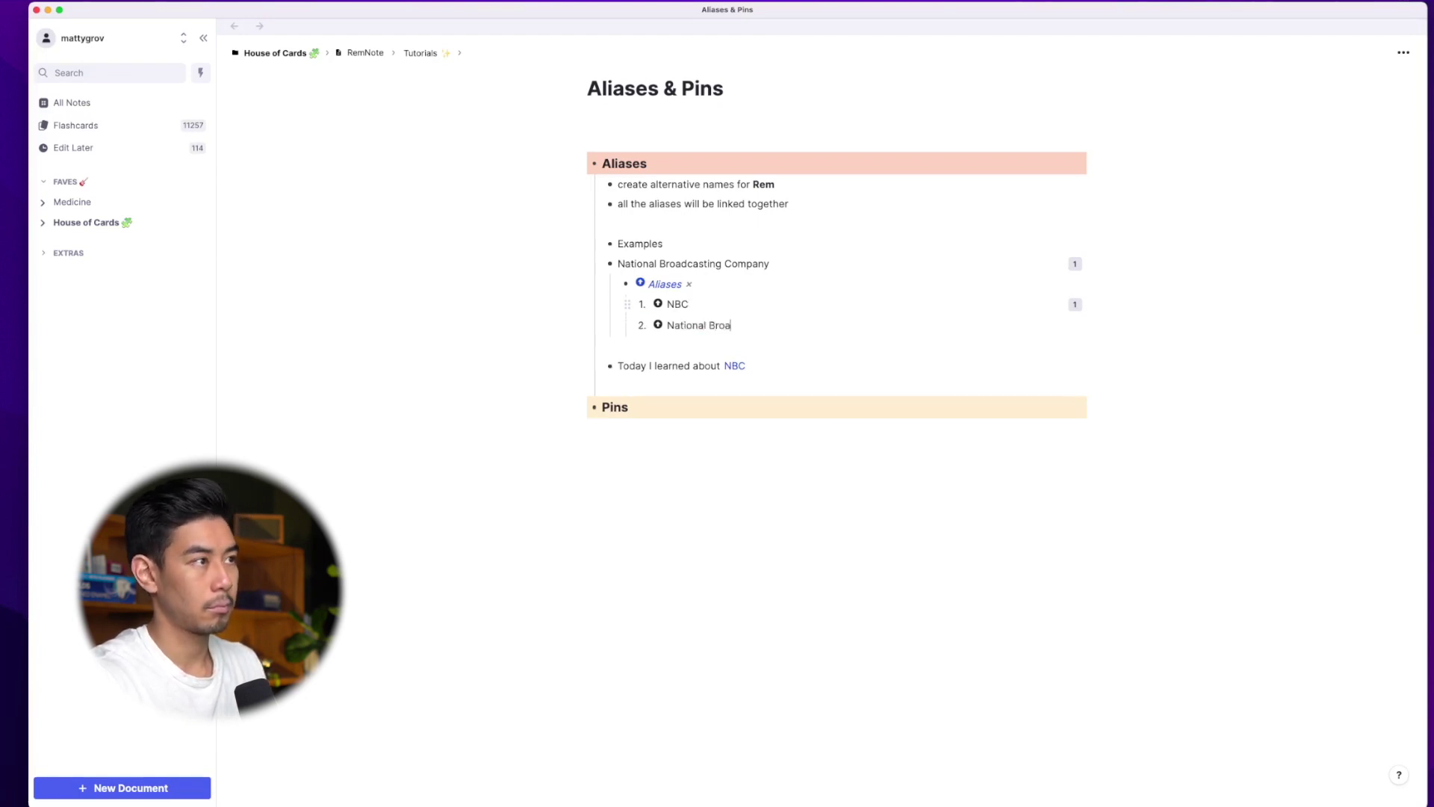
{"action": "type", "text": "dboys"}
{"action": "key", "text": "Return"}
{"action": "type", "text": "B"}
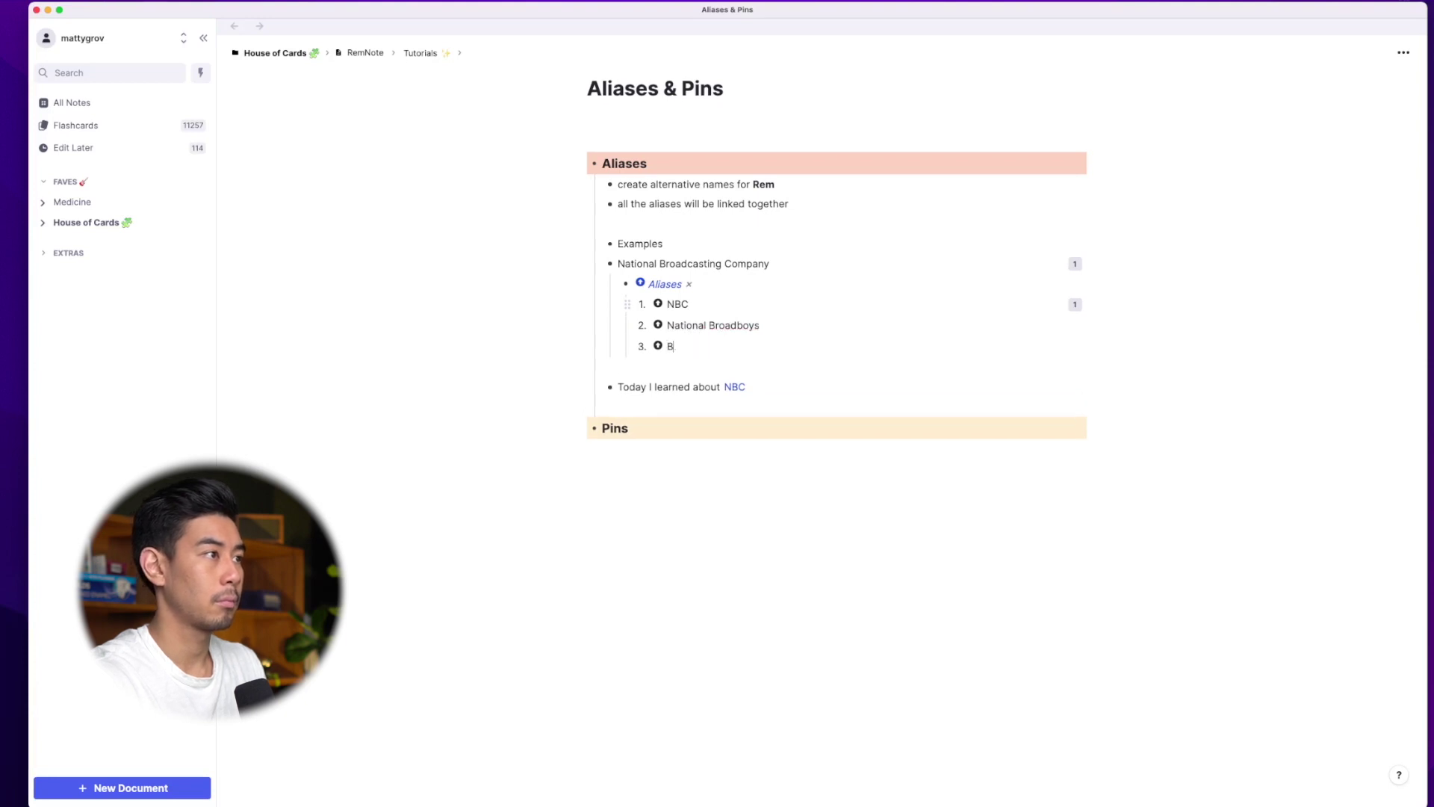
{"action": "type", "text": "BBB DDD AAA"}
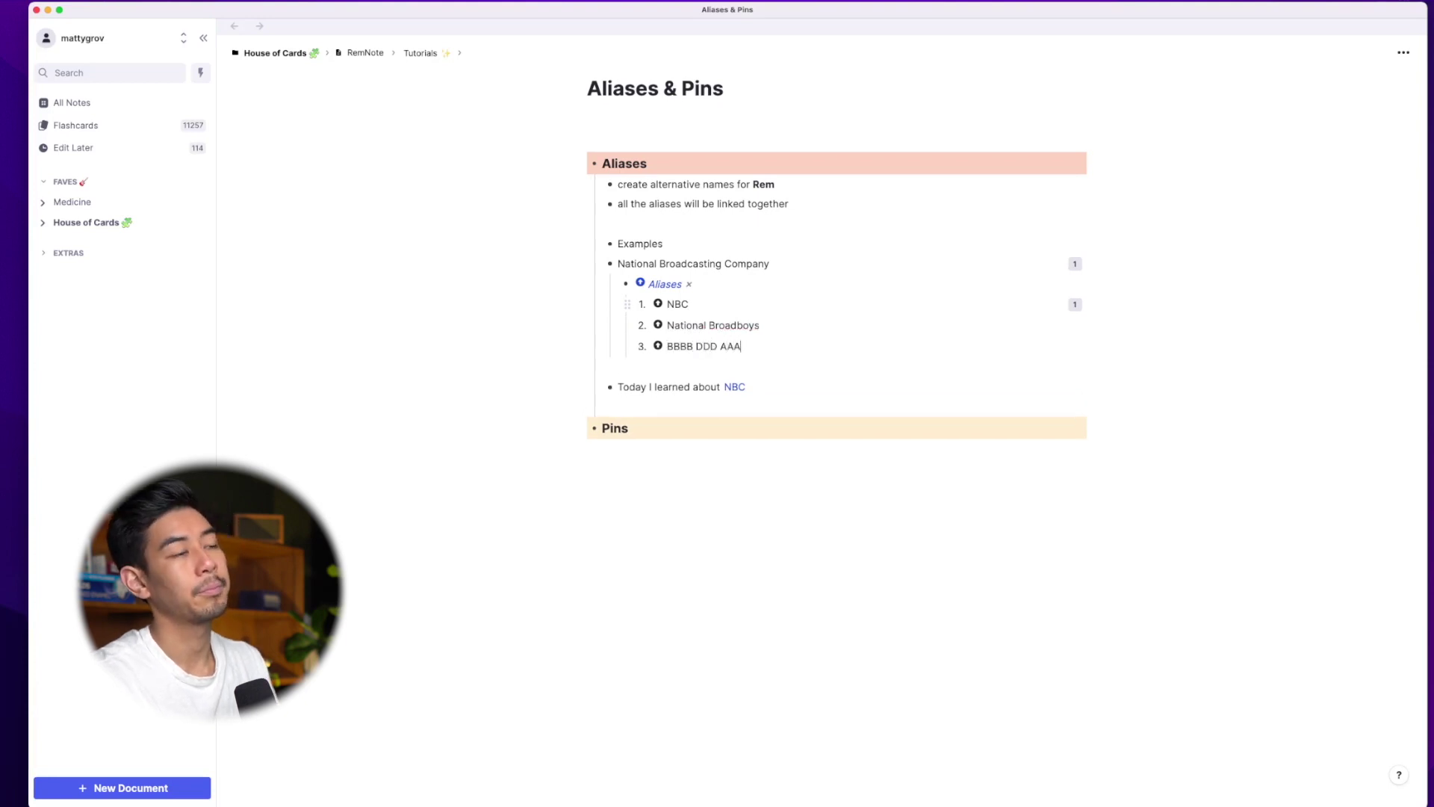
{"action": "key", "text": "Return"}
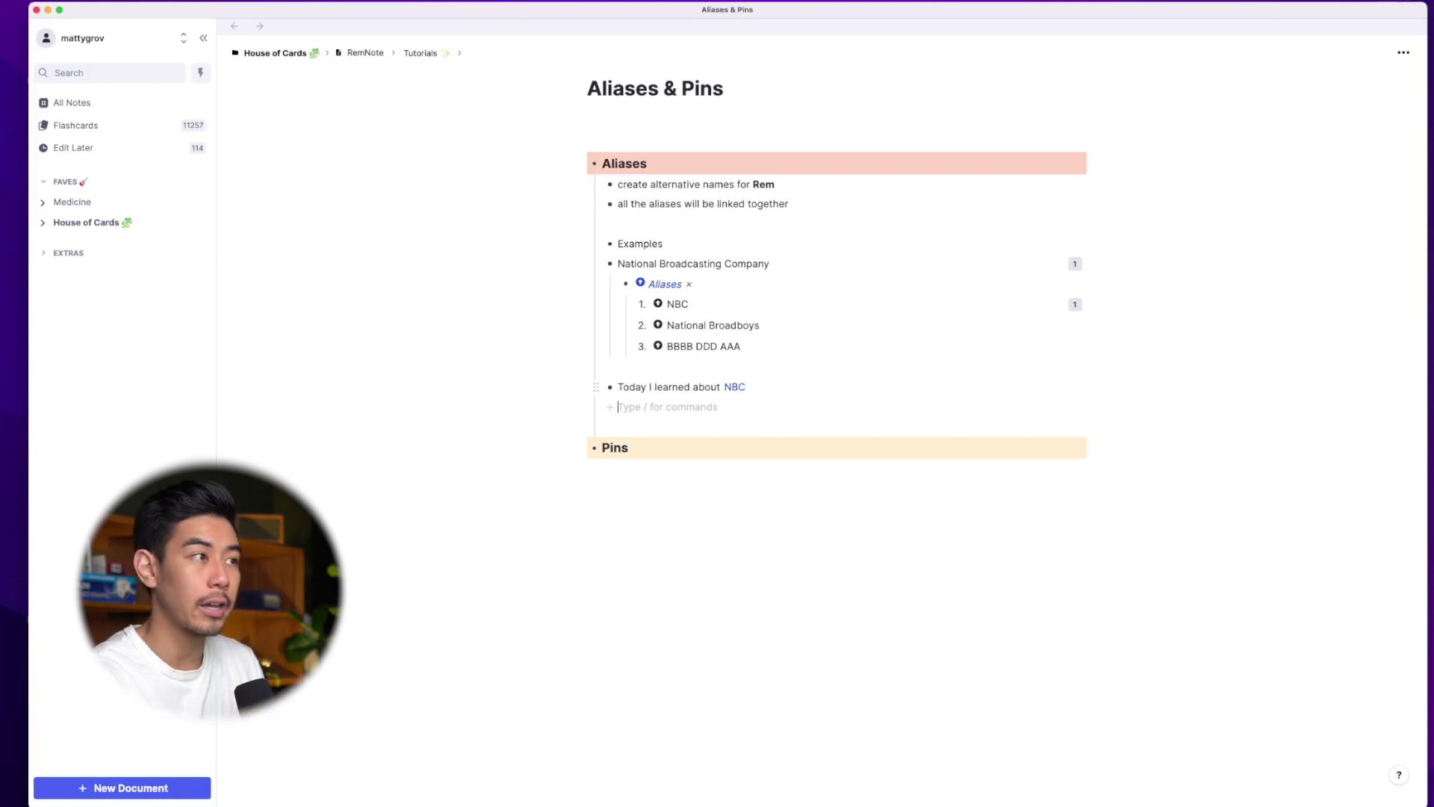
Step: Add a bullet referencing the company as National Broadboys, giving it two references
{"action": "type", "text": "[[national broa"}
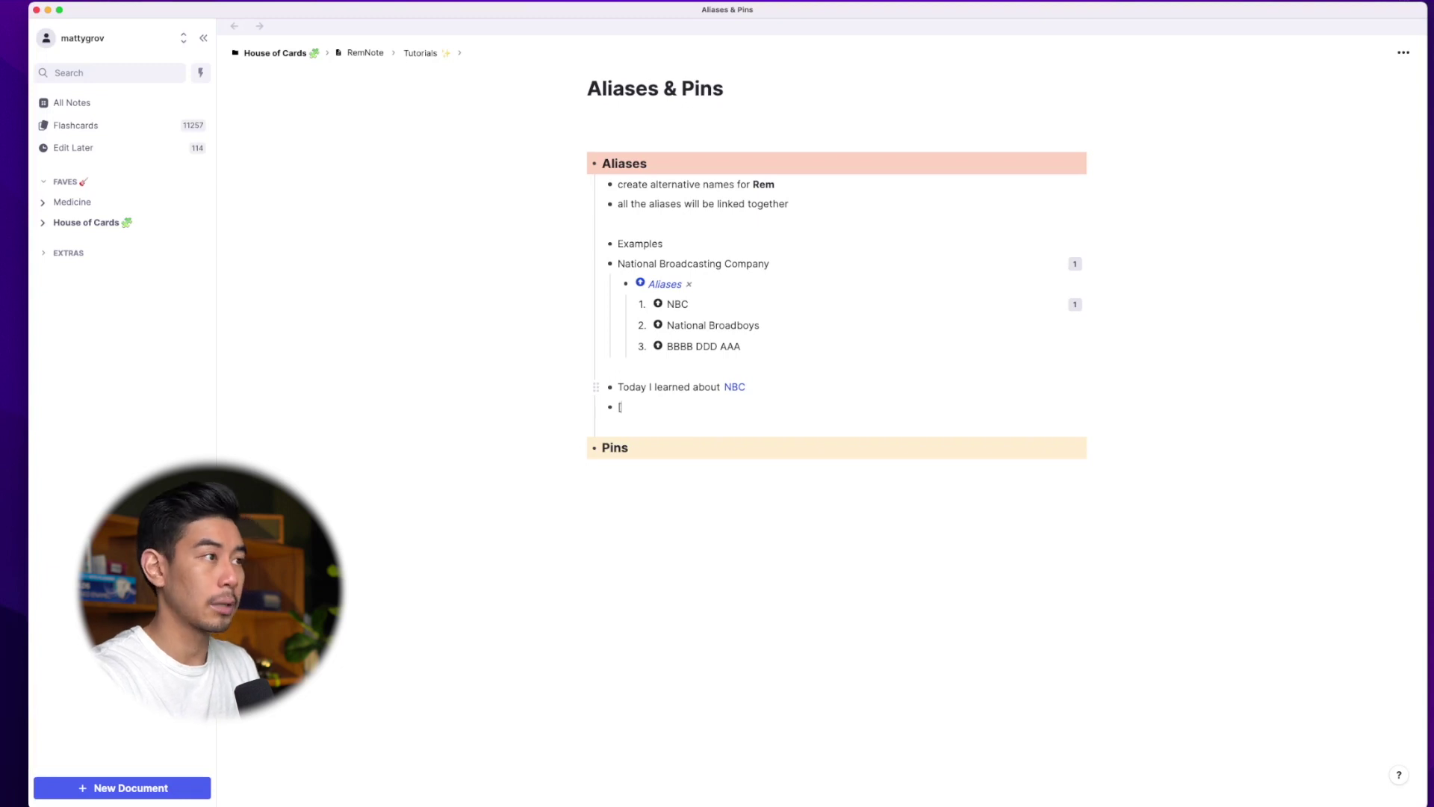
{"action": "key", "text": "Return"}
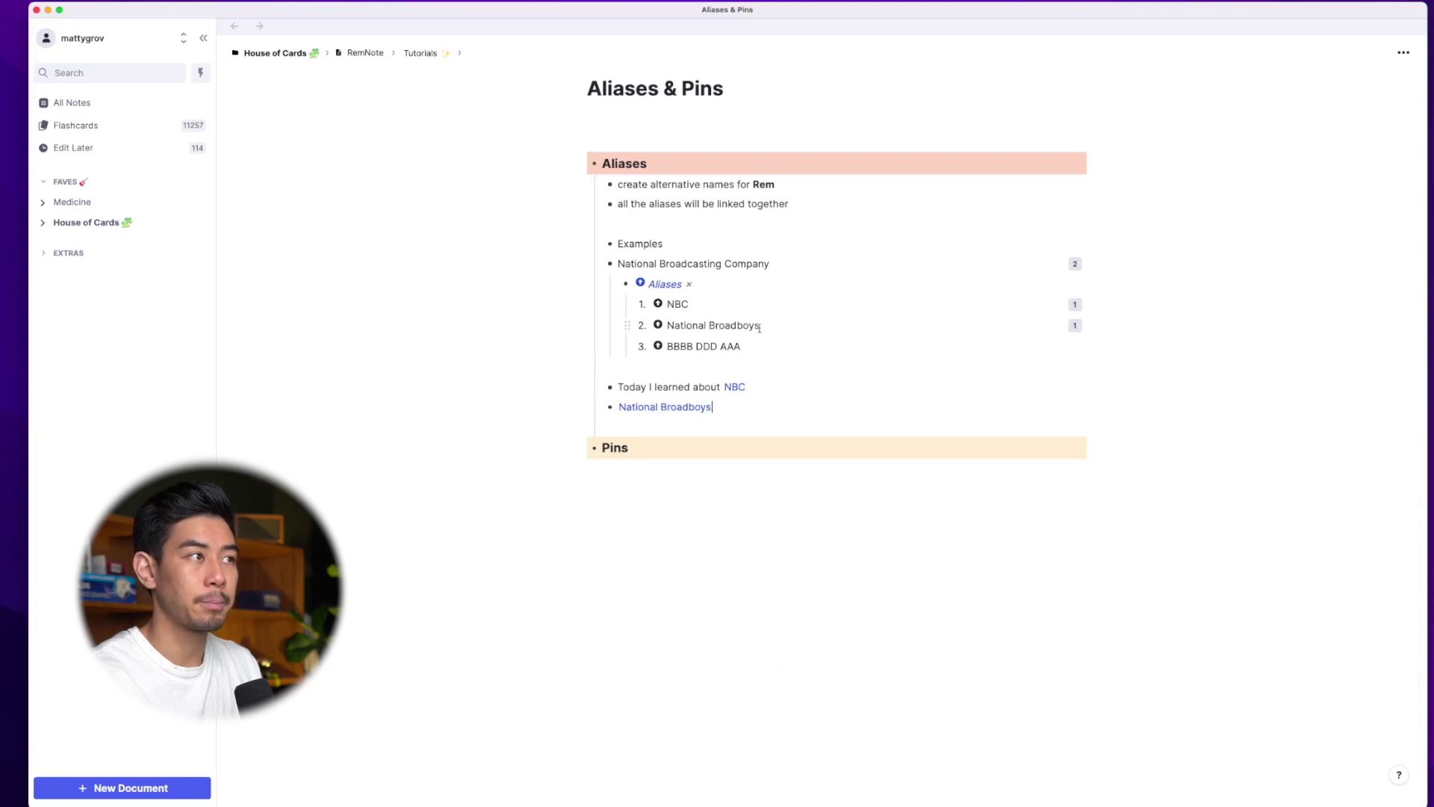
{"action": "left_click", "coordinate": [1074, 265]}
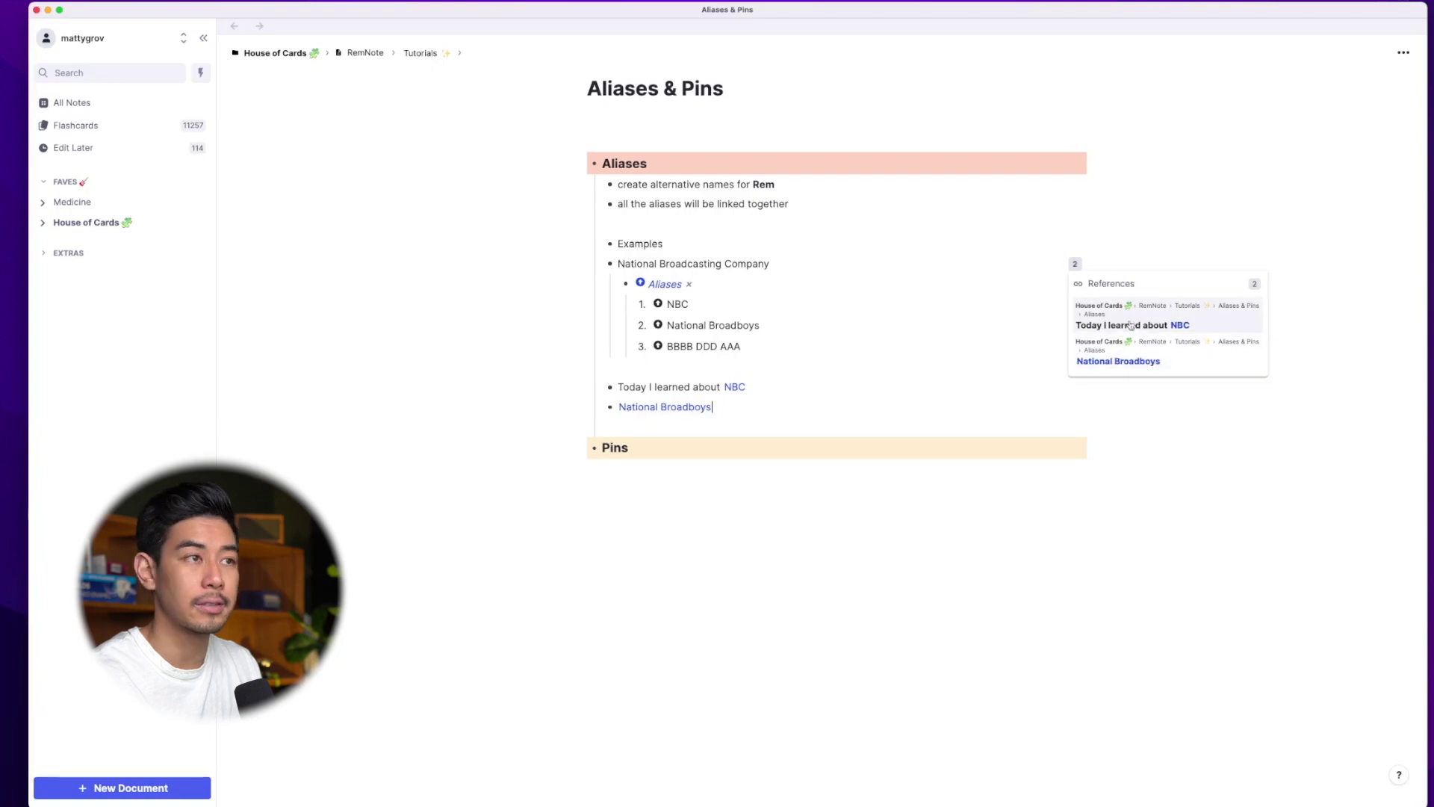
Step: Create the alias 'National National' from the second reference so that bullet displays it
{"action": "left_click", "coordinate": [748, 409]}
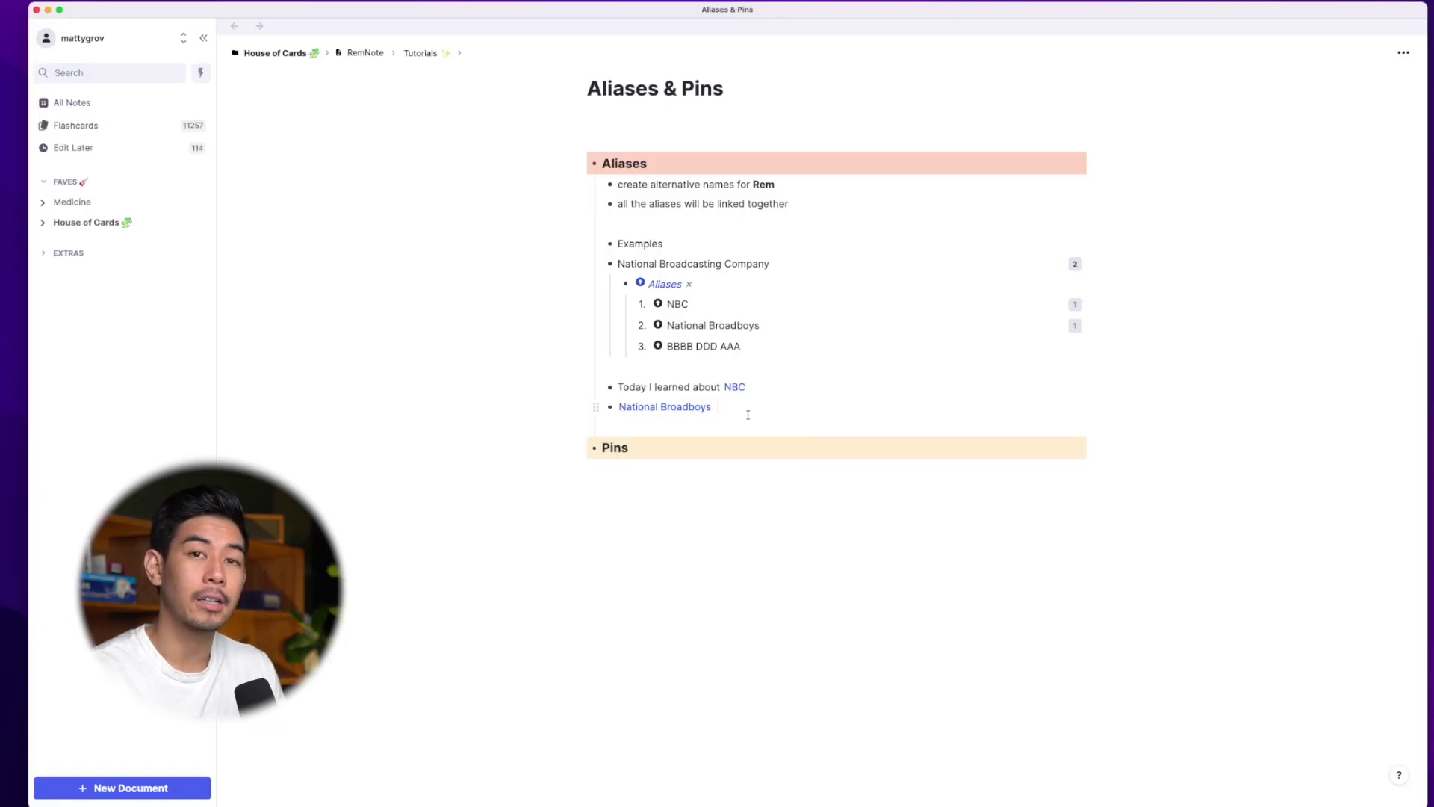
{"action": "left_click_drag", "start_coordinate": [746, 410], "coordinate": [680, 416]}
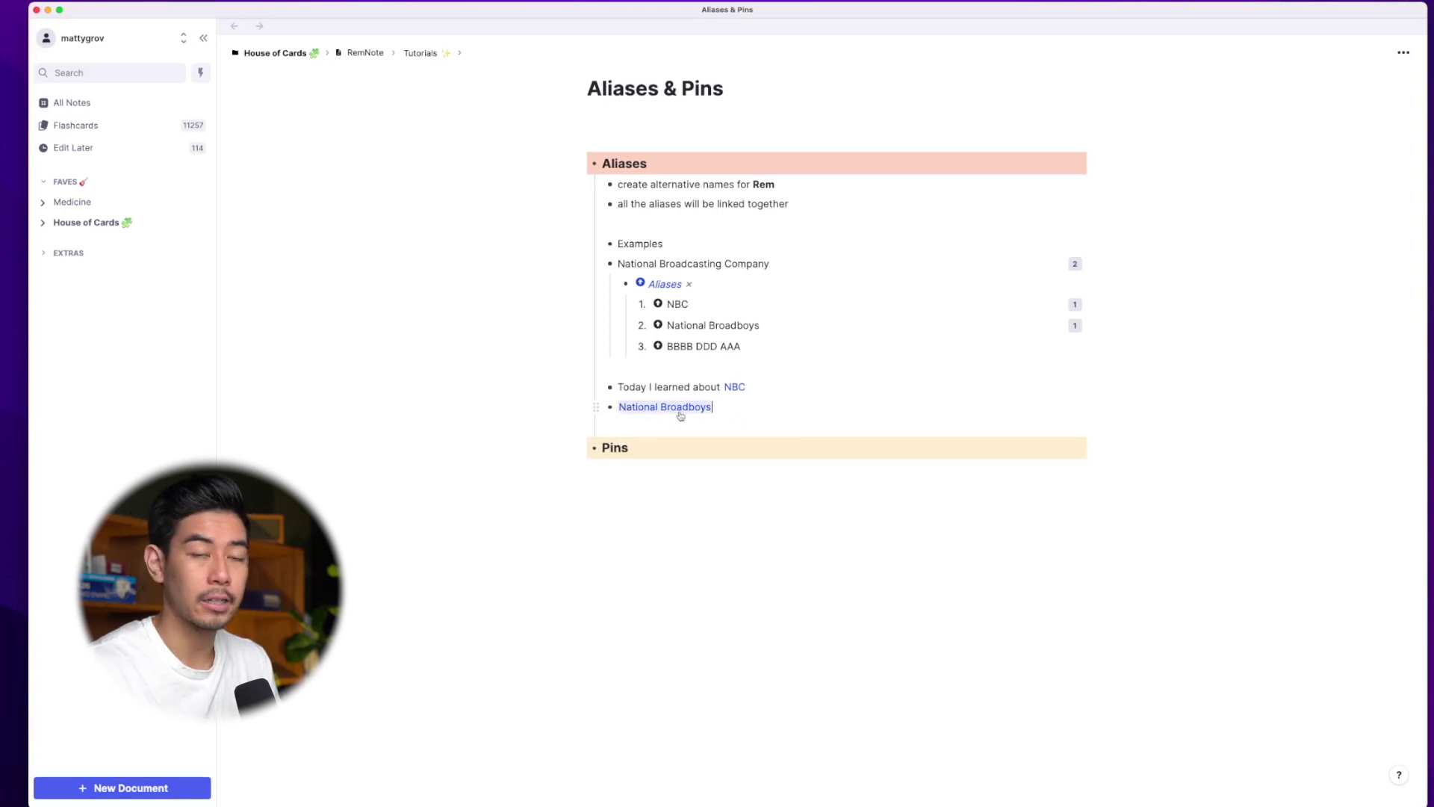
{"action": "mouse_move", "coordinate": [680, 416]}
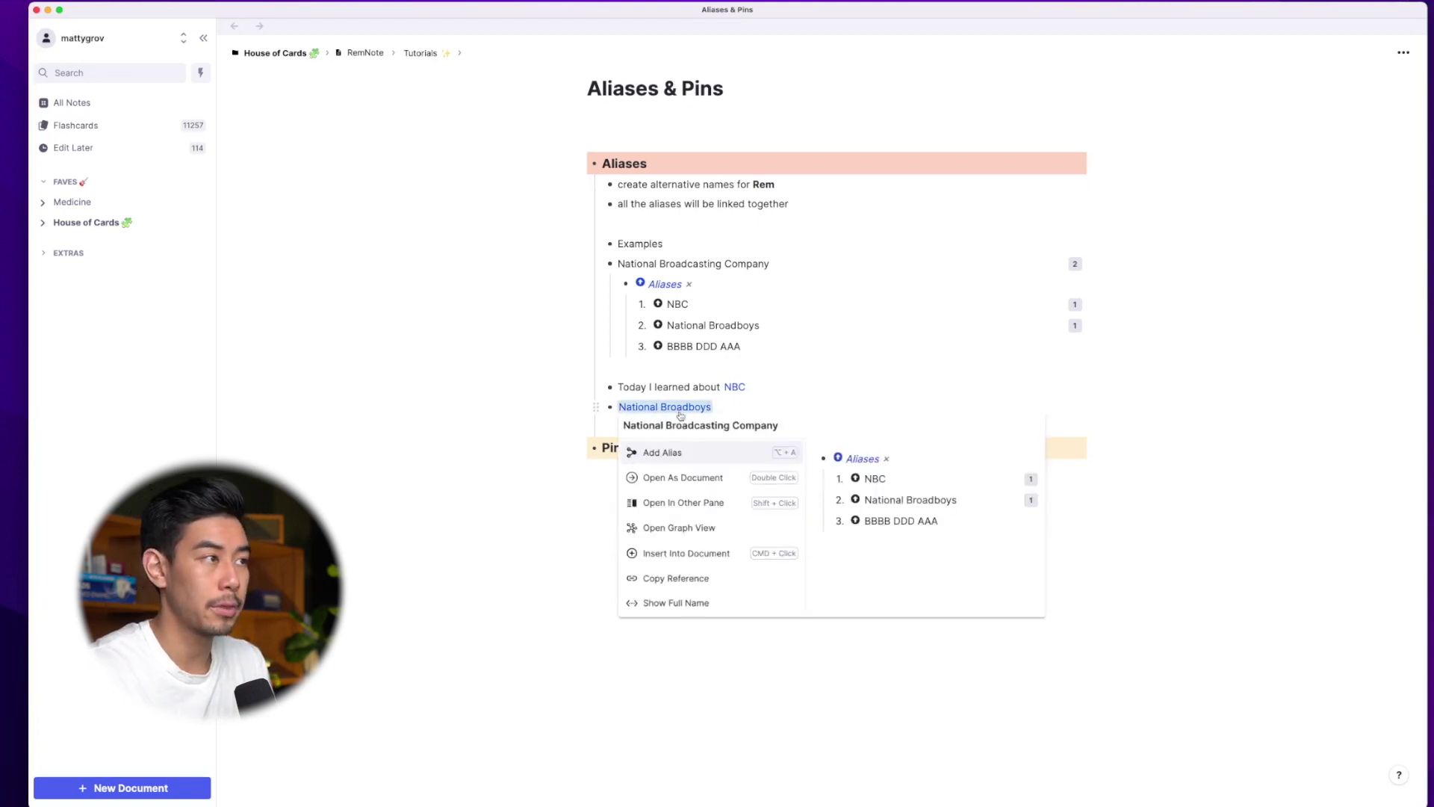
{"action": "left_click", "coordinate": [662, 452]}
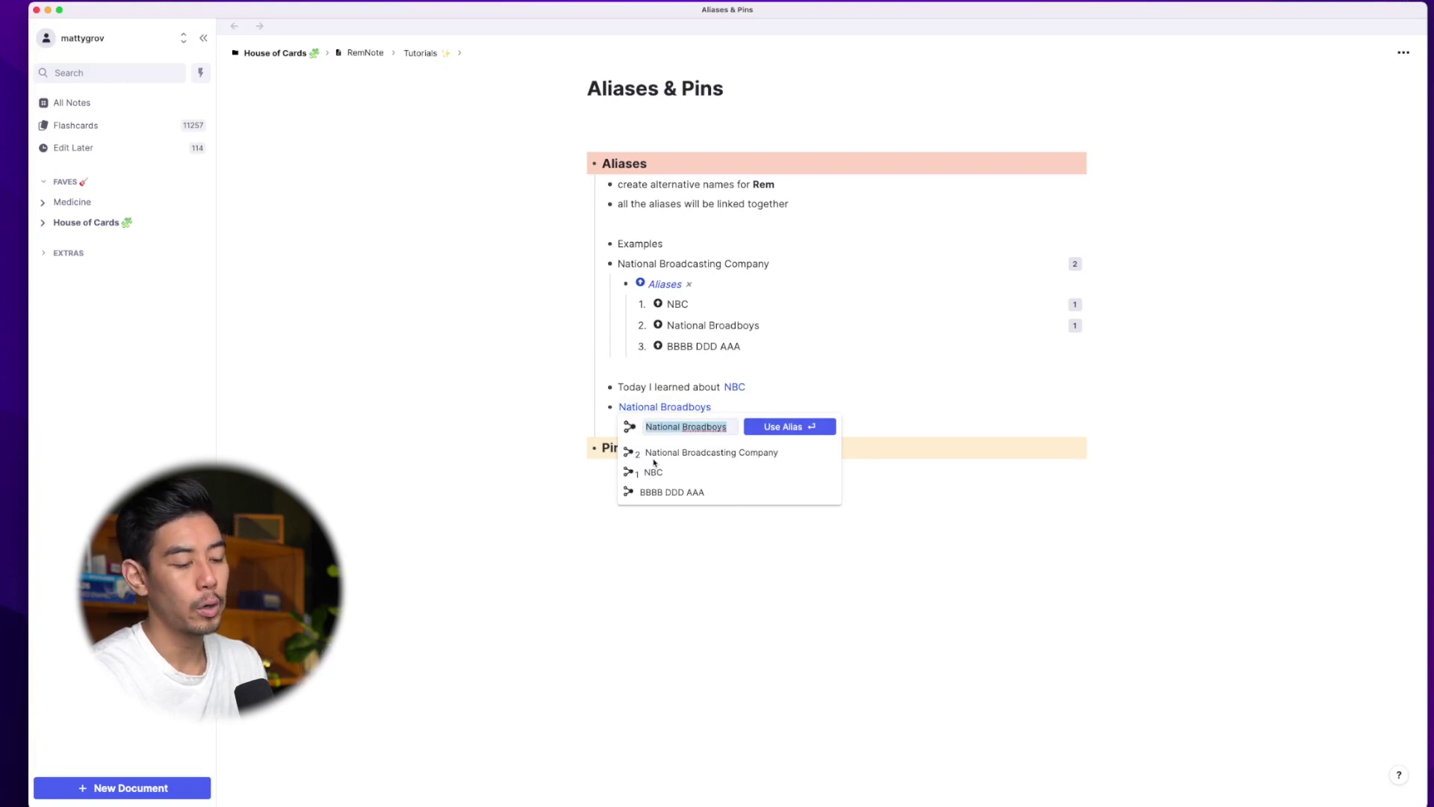
{"action": "key", "text": "BackSpace"}
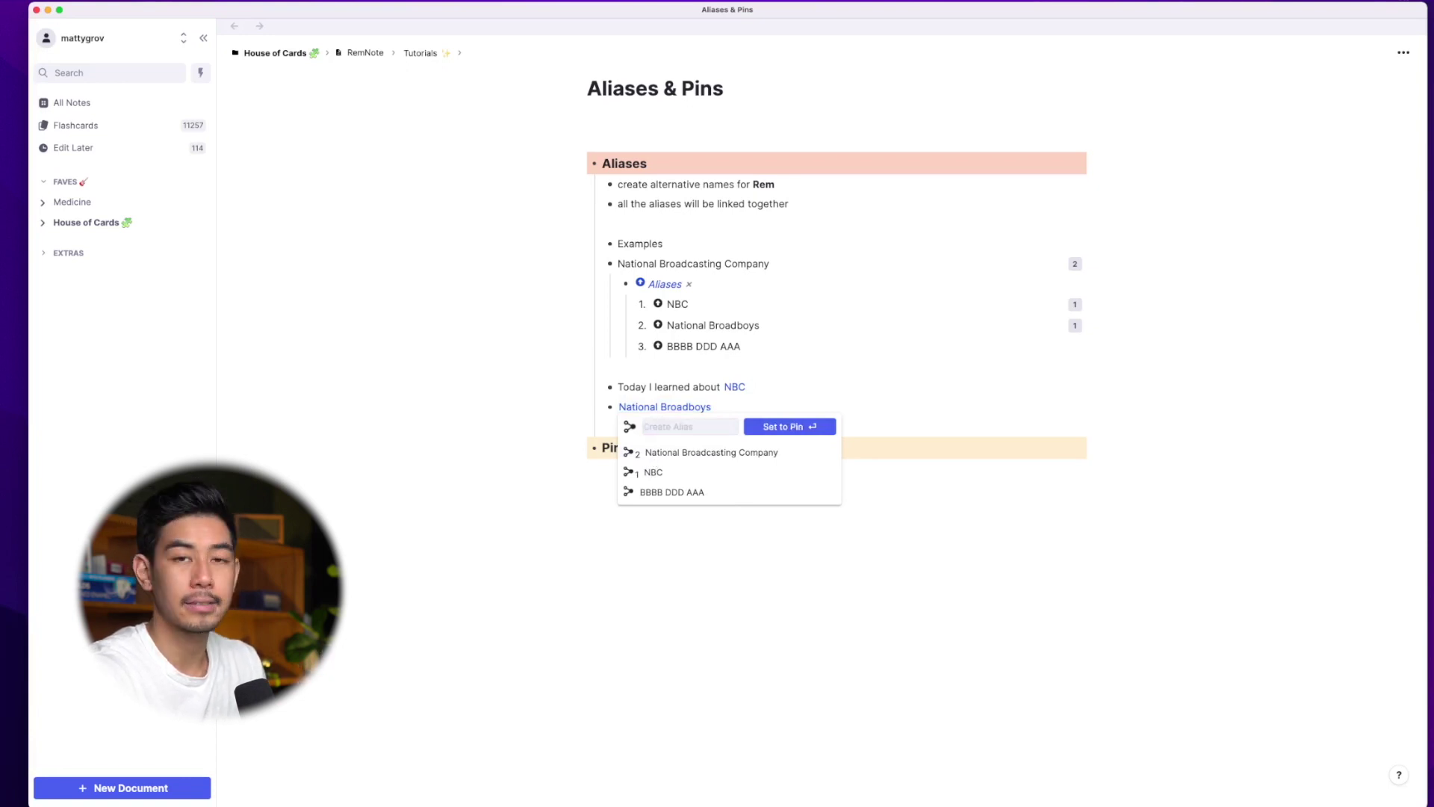
{"action": "type", "text": "Nationa"}
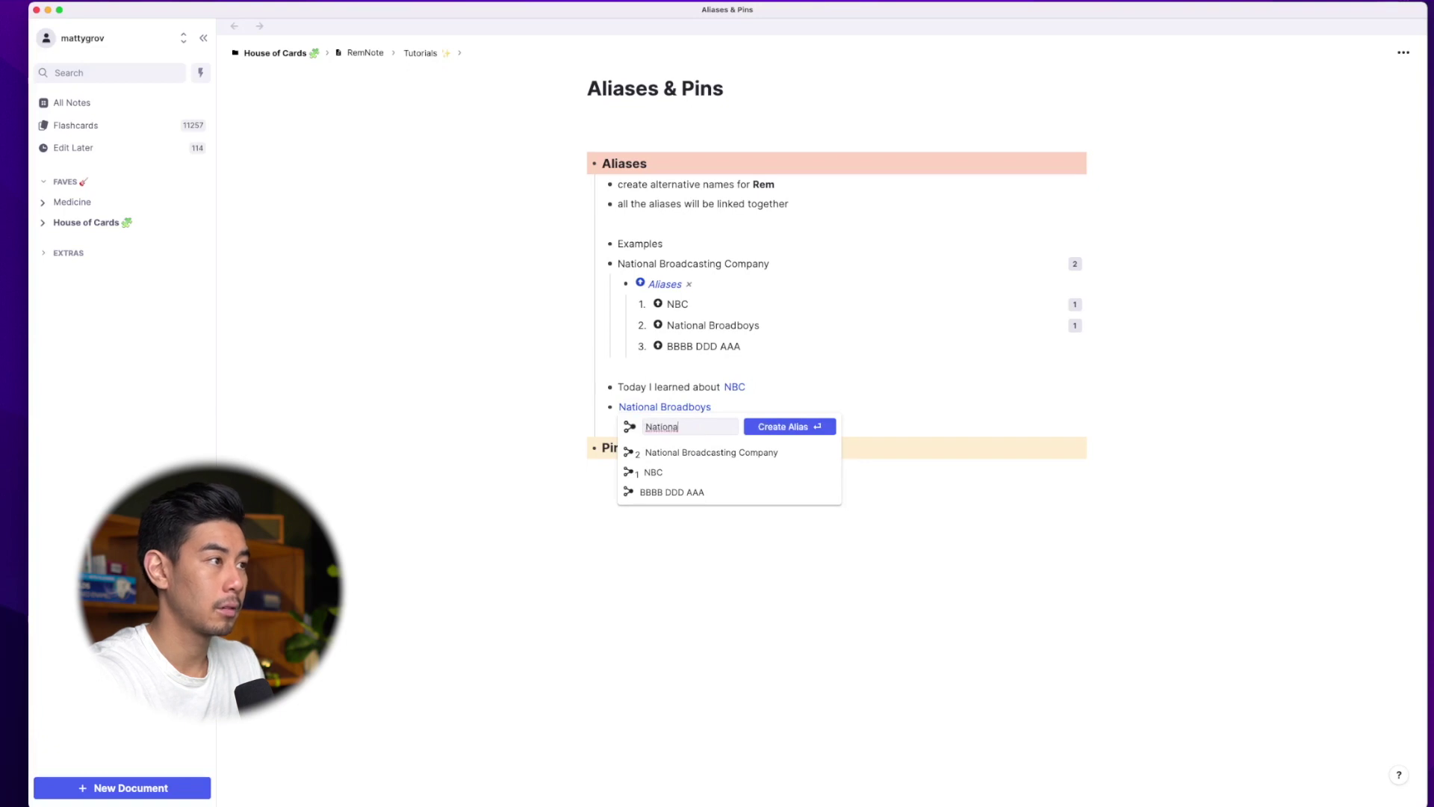
{"action": "type", "text": "l National"}
{"action": "key", "text": "Return"}
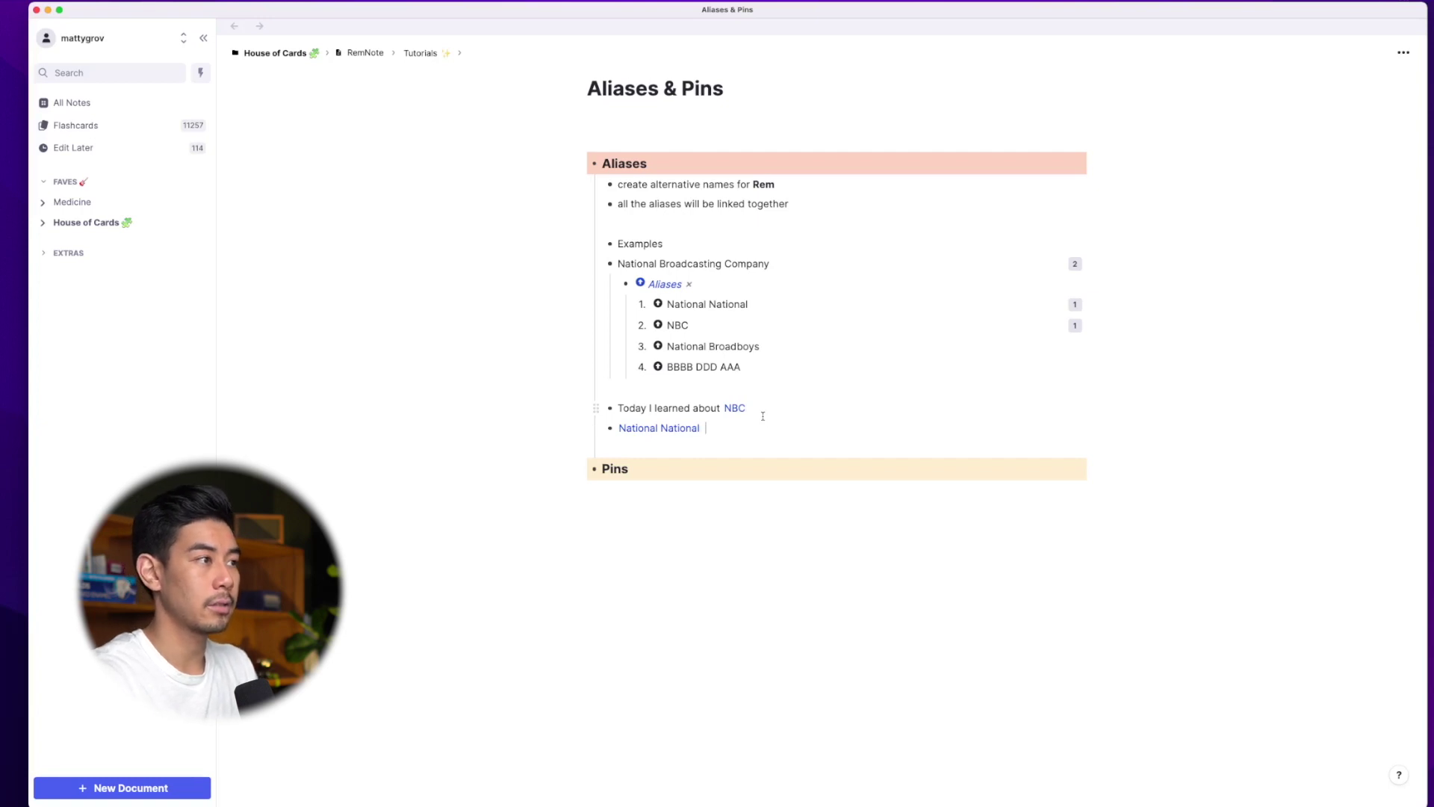
{"action": "key", "text": "Return"}
Step: Add a Languages bullet with a nested Dog child
{"action": "type", "text": "Languages"}
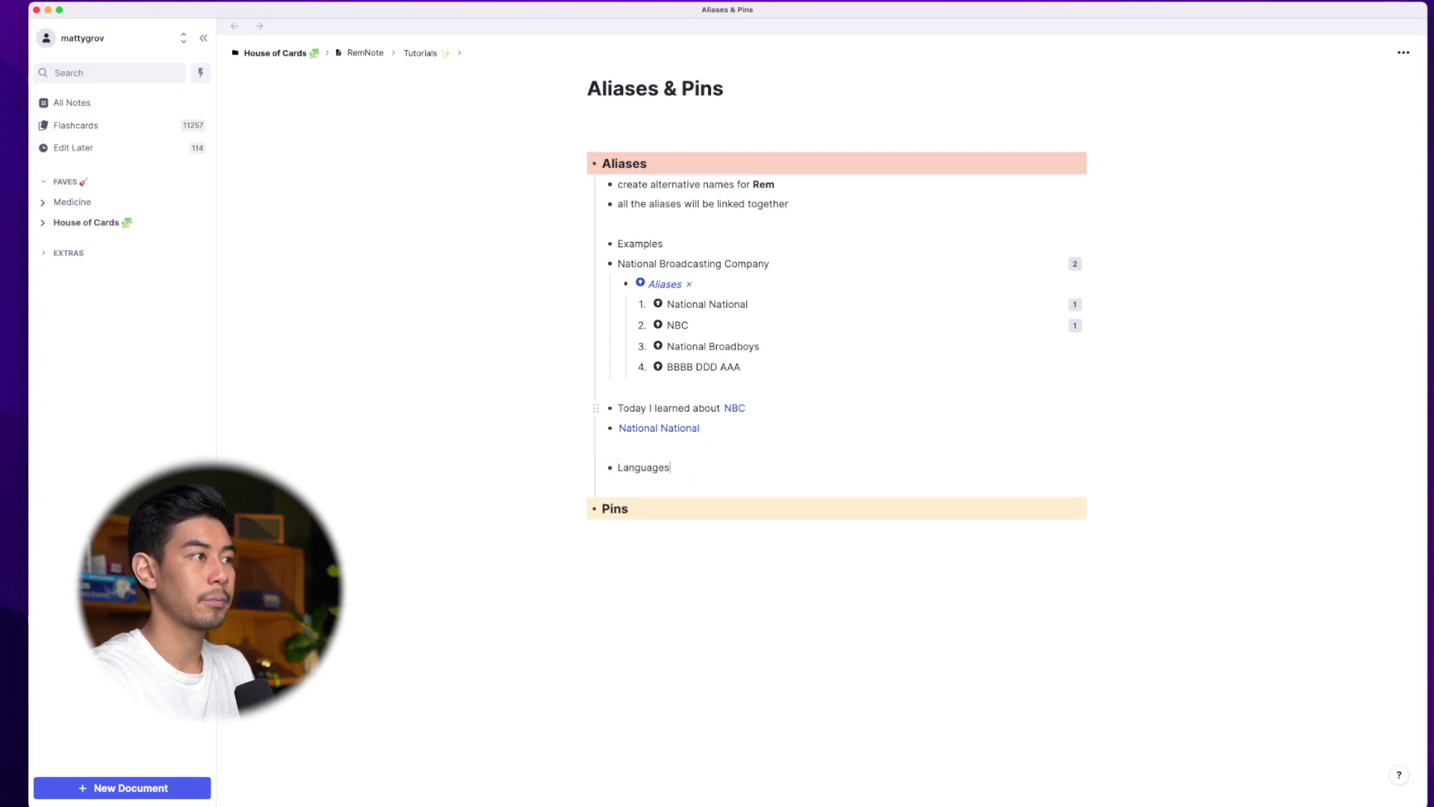
{"action": "key", "text": "Return"}
{"action": "key", "text": "Tab"}
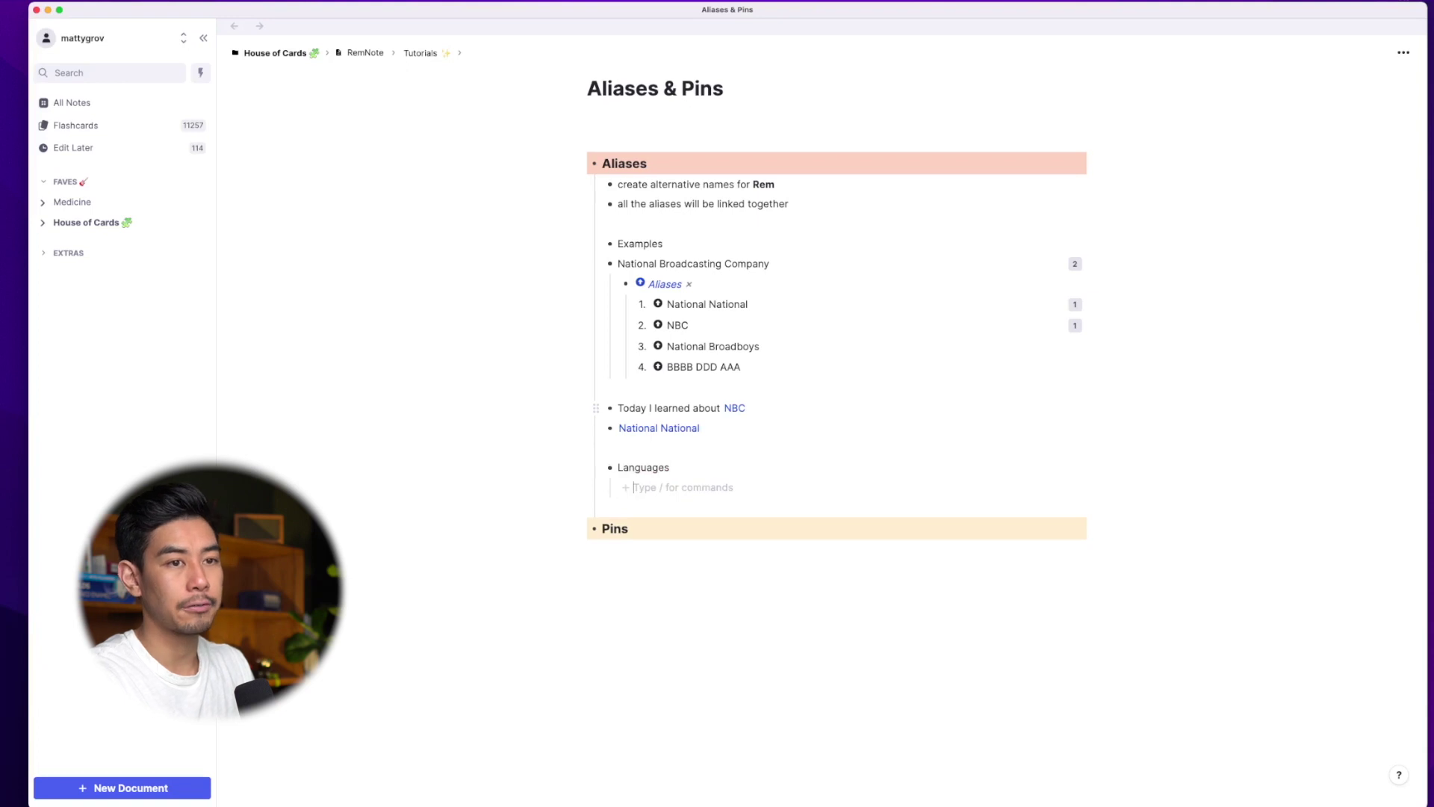
{"action": "type", "text": "Dog"}
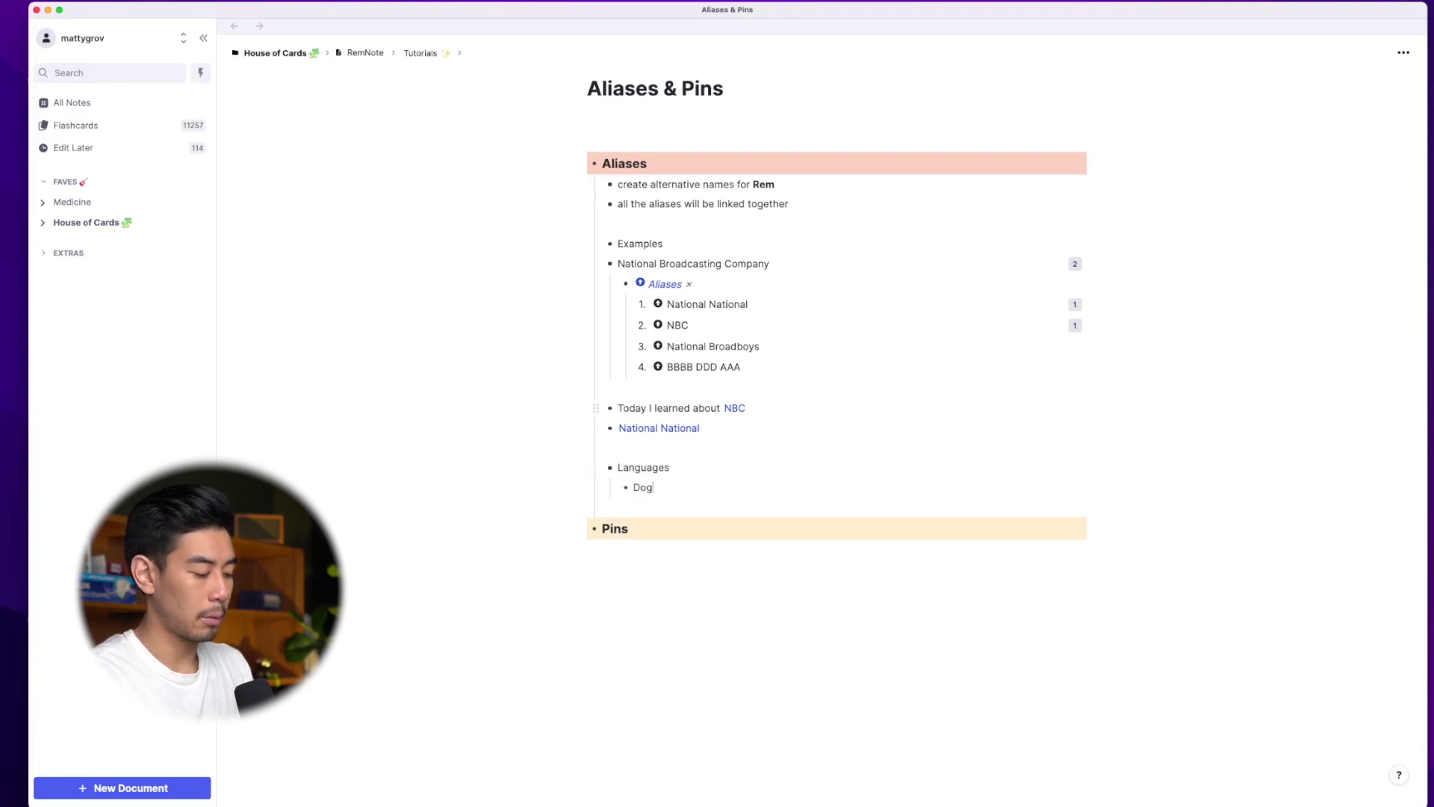
Step: Give Dog the aliases Hund, Perro and Cho, then begin a 'Humble' bullet
{"action": "key", "text": "super+alt+a"}
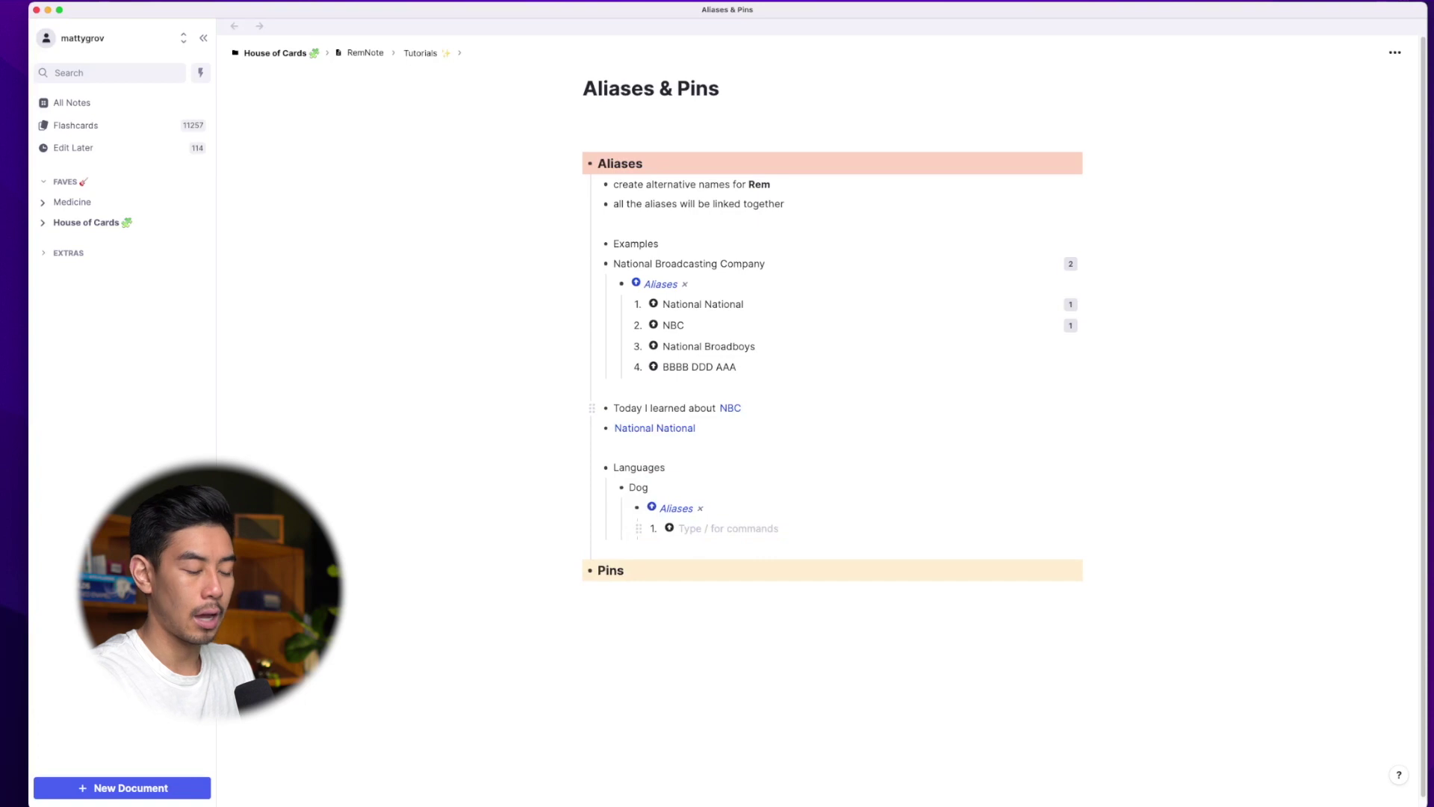
{"action": "type", "text": "Hund"}
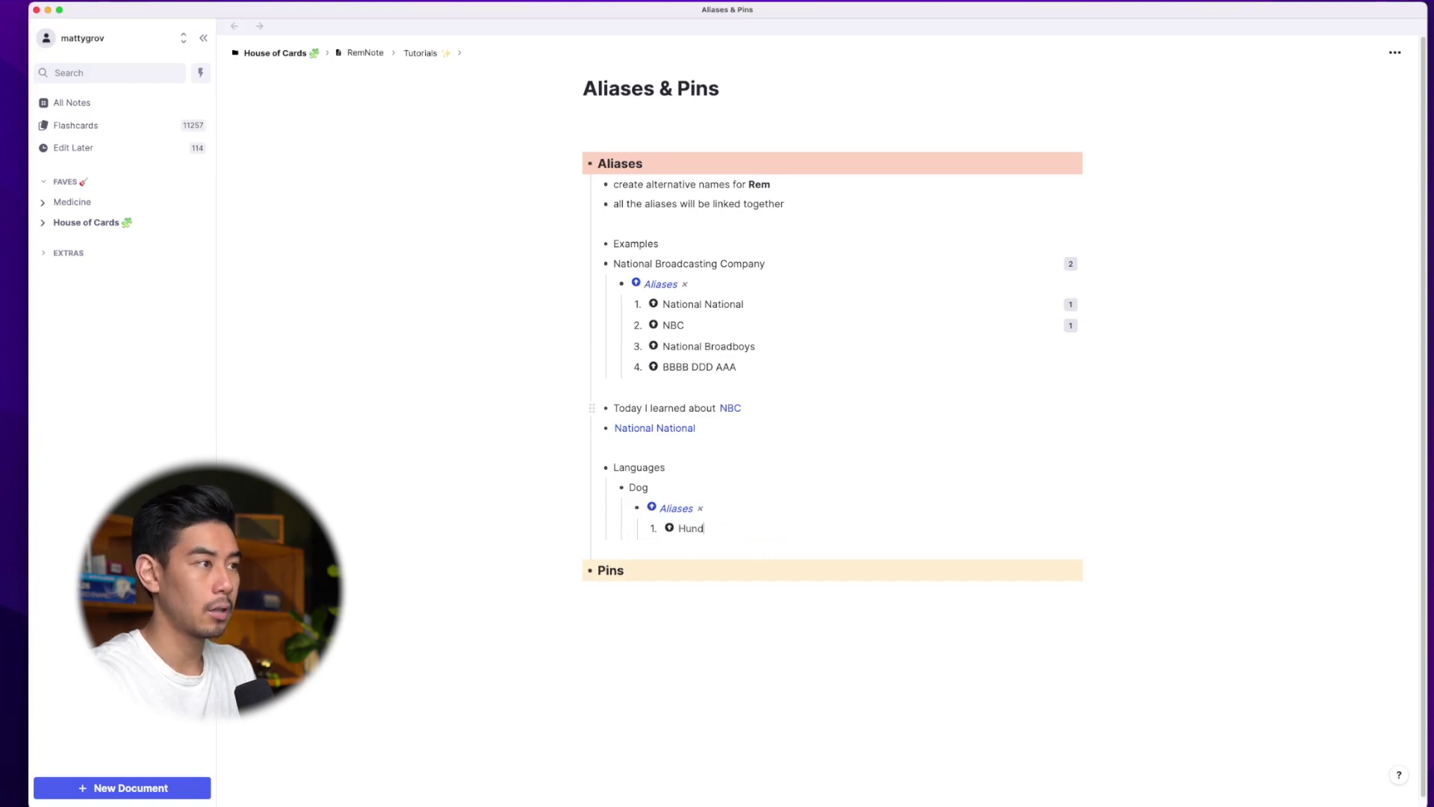
{"action": "key", "text": "Return"}
{"action": "type", "text": "Perro"}
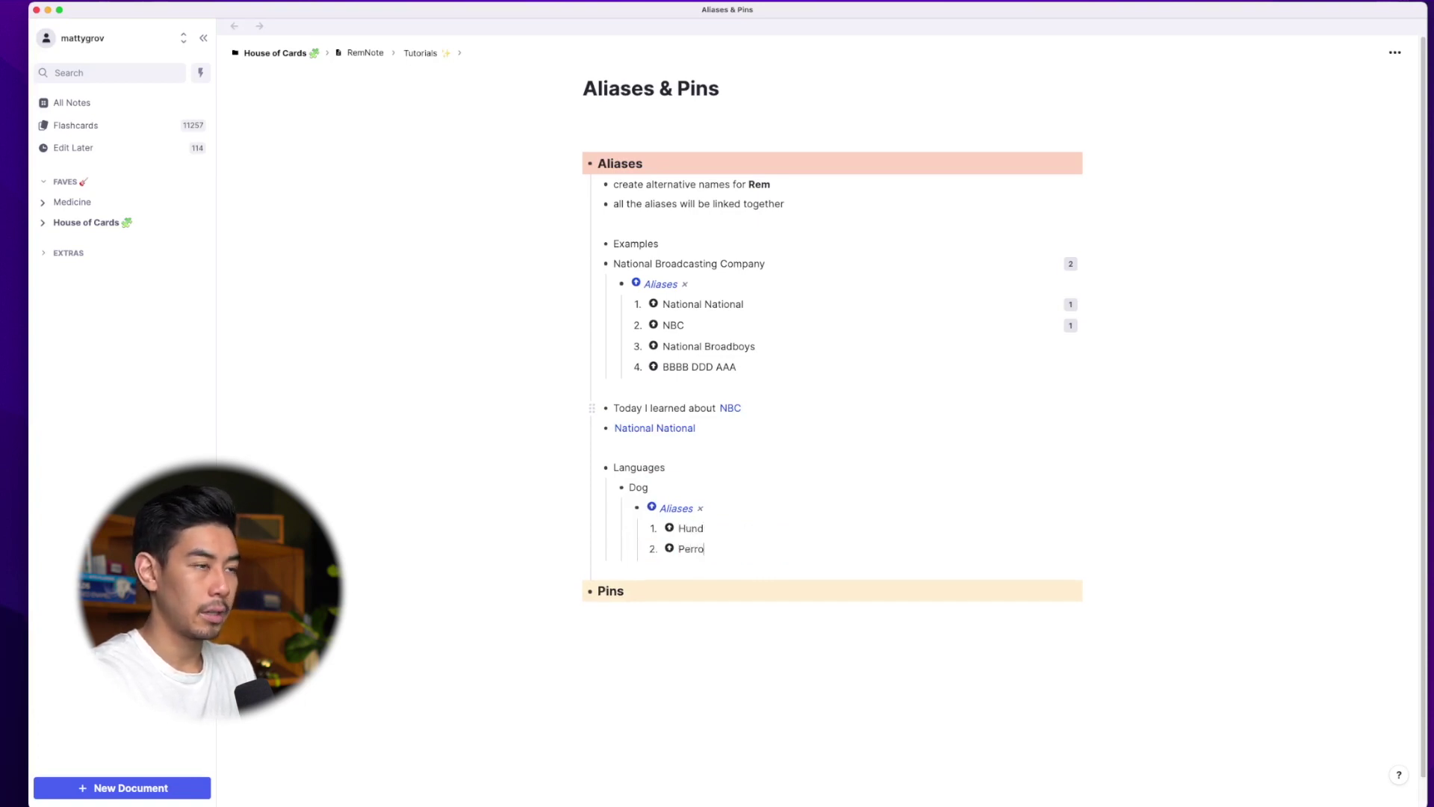
{"action": "key", "text": "Return"}
{"action": "type", "text": "Cho"}
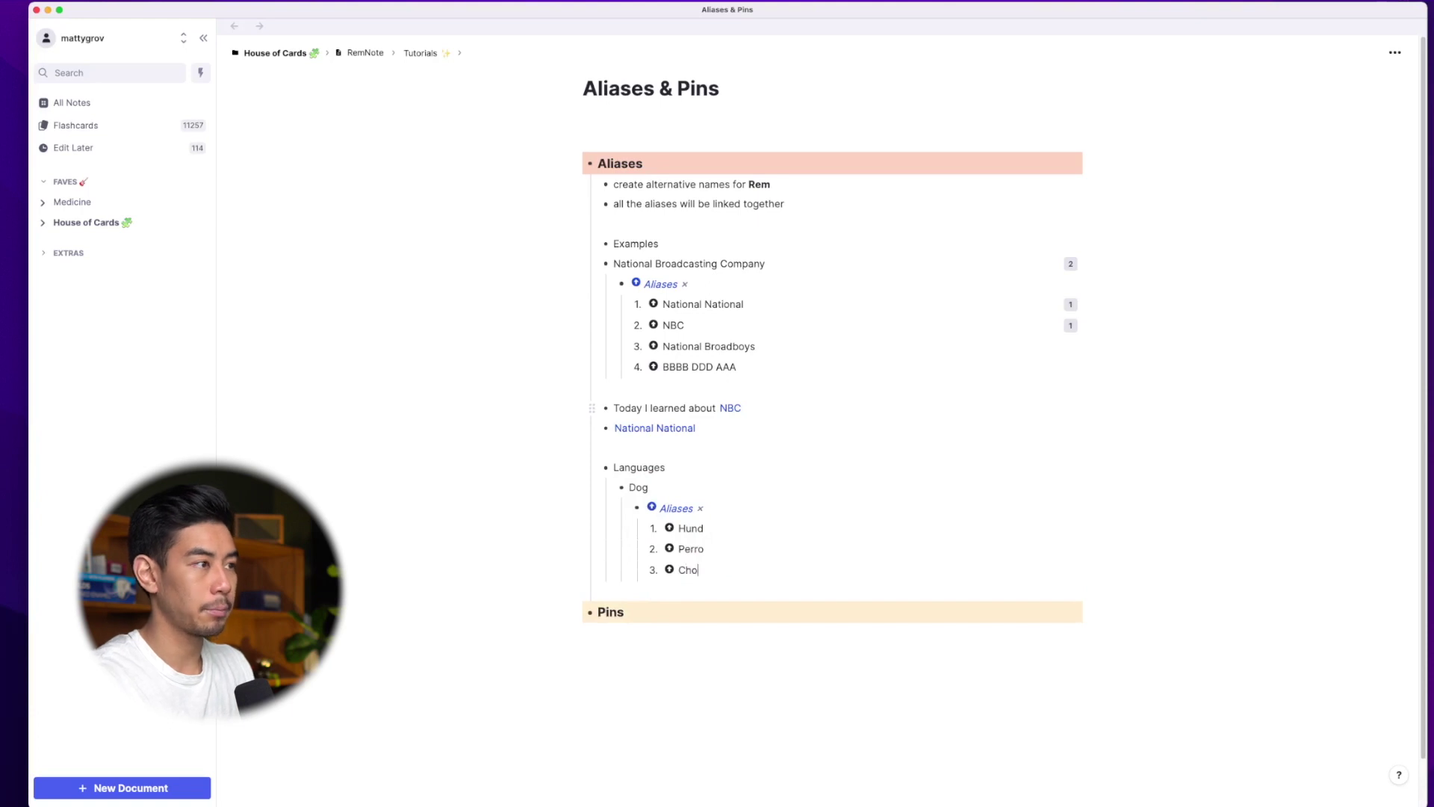
{"action": "key", "text": "Return"}
{"action": "key", "text": "Return"}
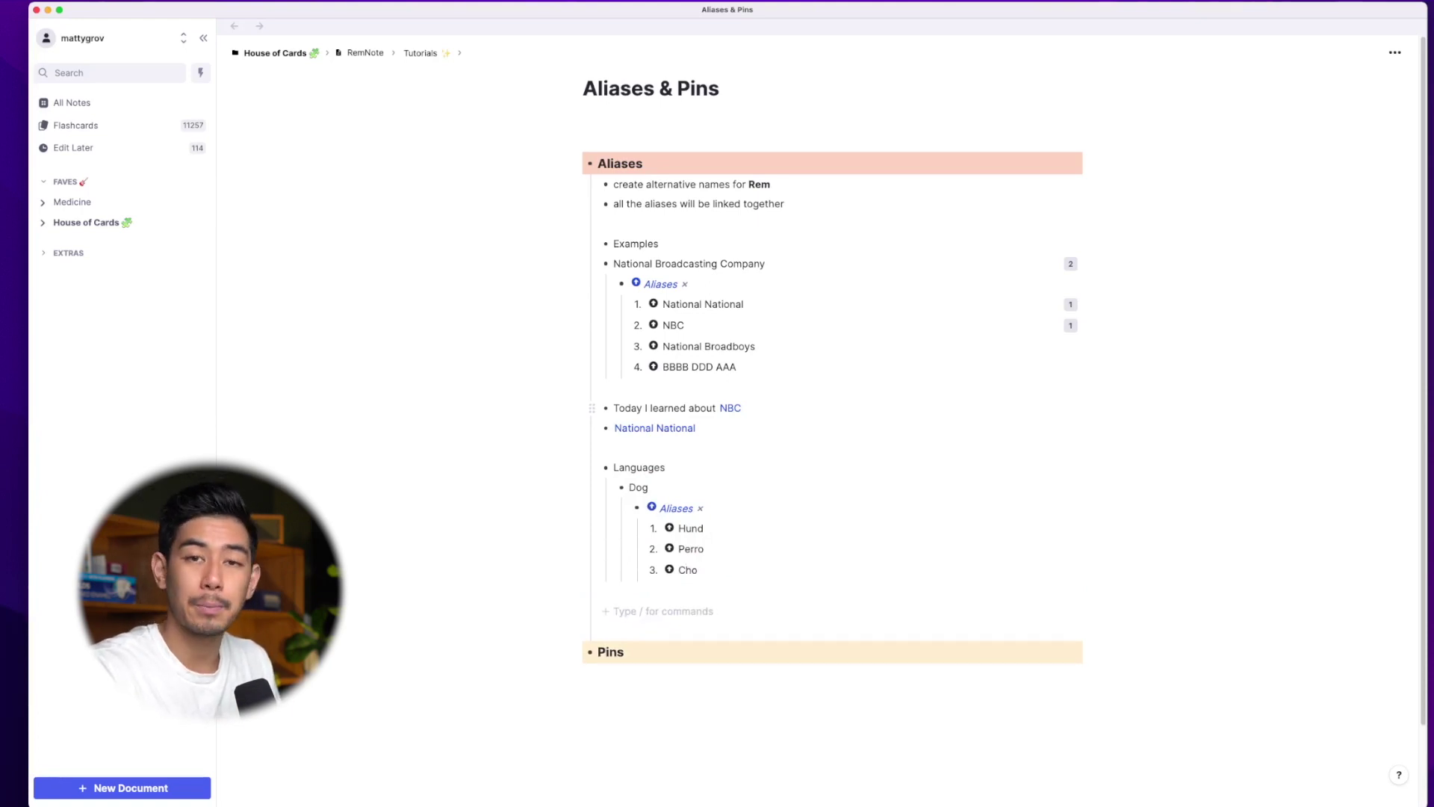
{"action": "type", "text": "Humble"}
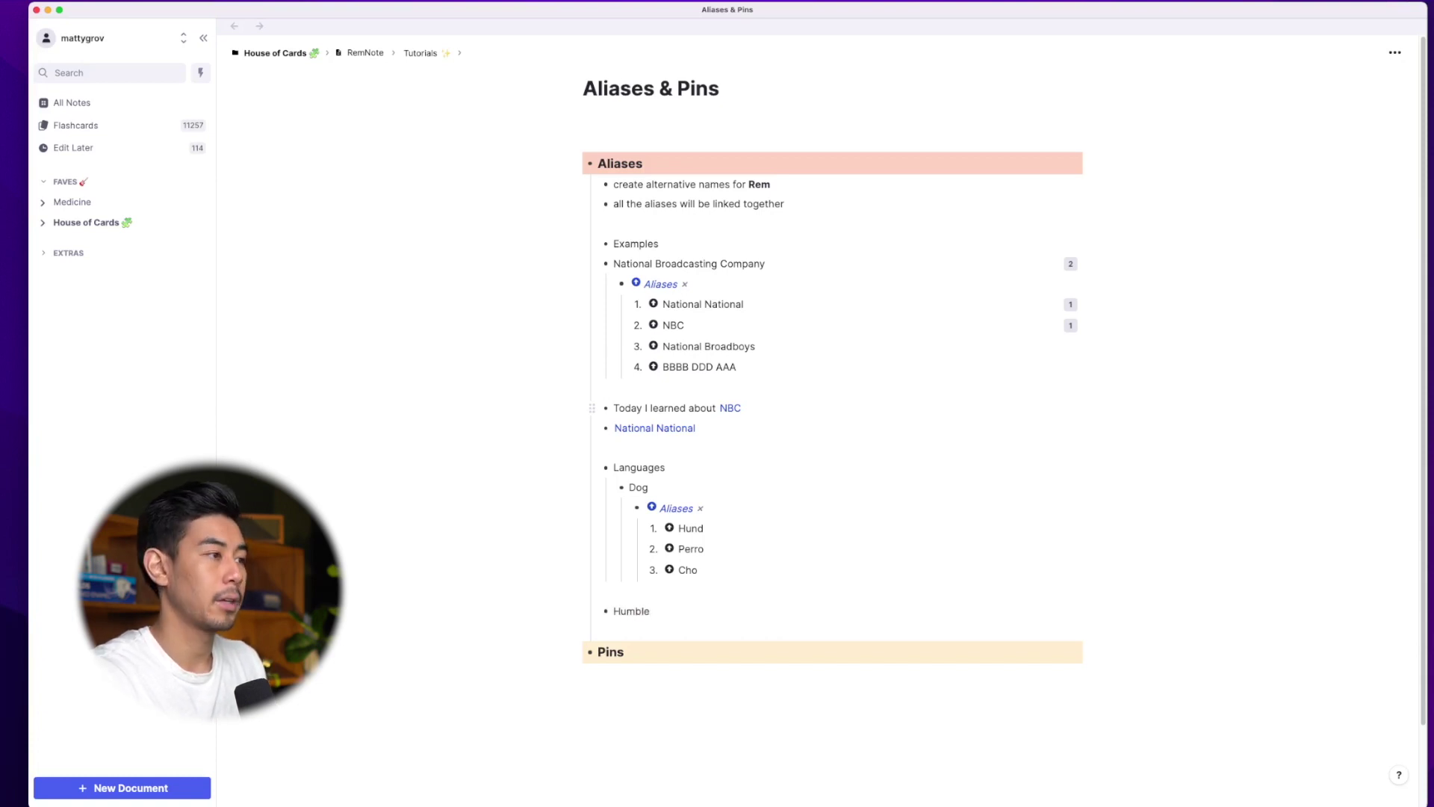
Step: Give the Humble bullet the aliases Humility, Humbled and Humbling
{"action": "key", "text": "super+alt+a"}
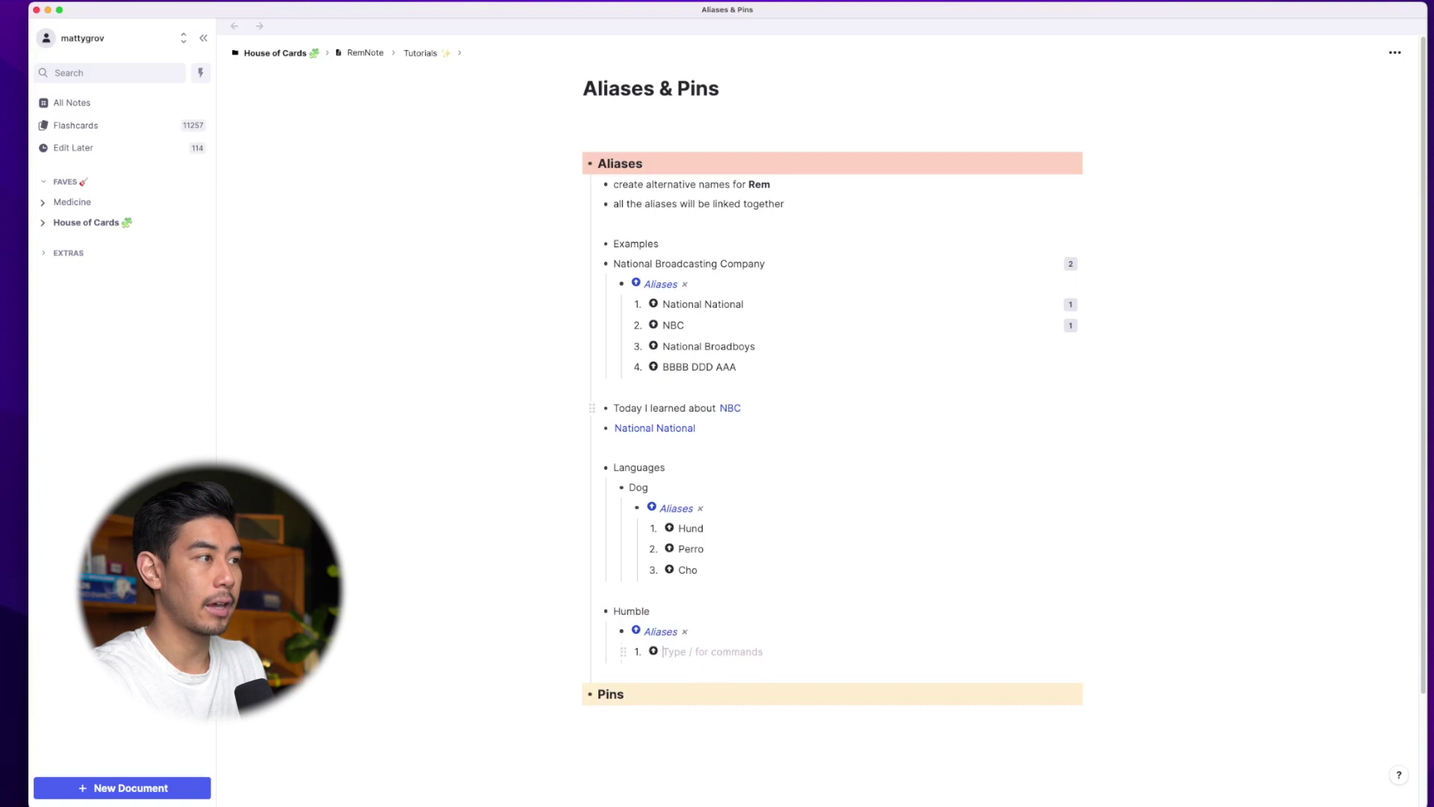
{"action": "type", "text": "Humility"}
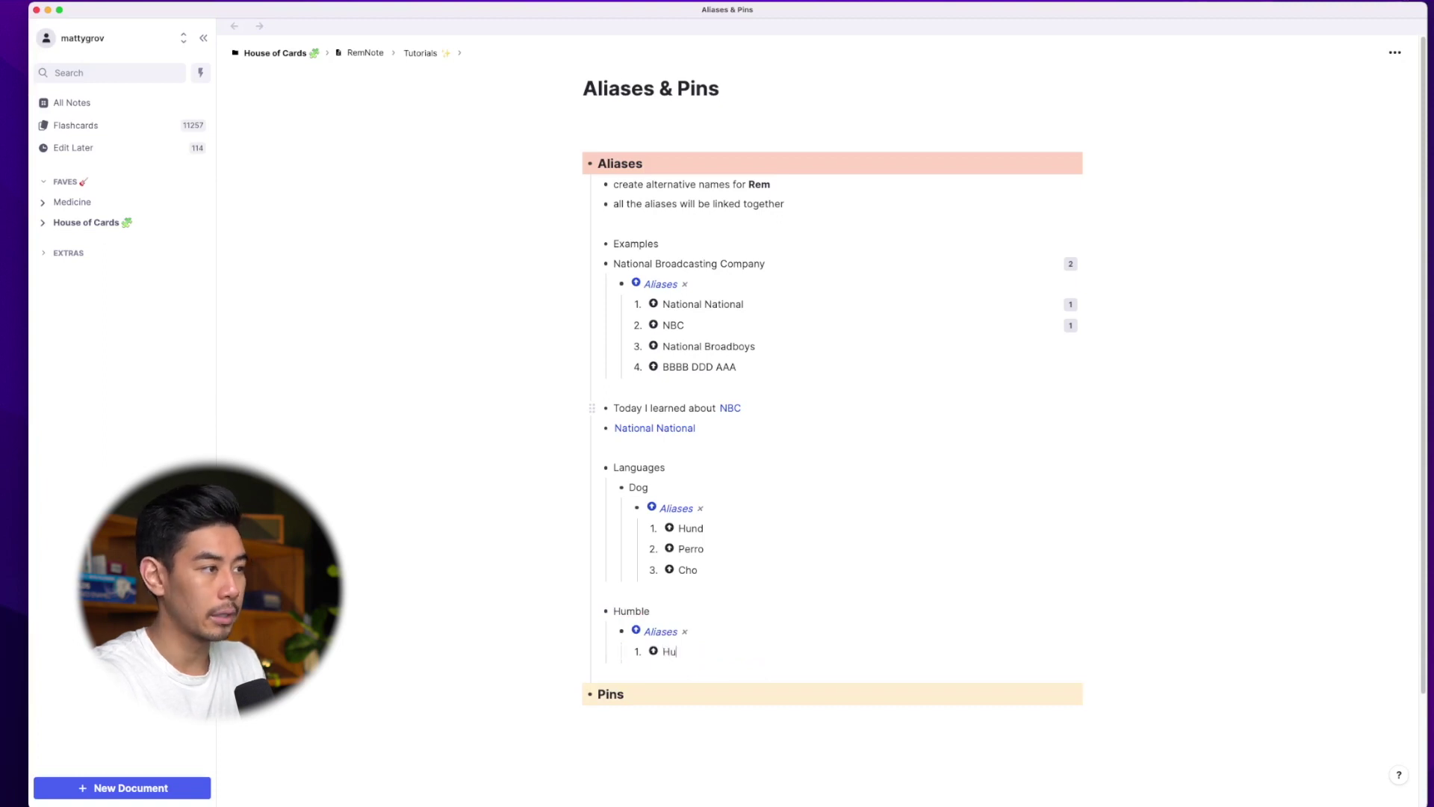
{"action": "key", "text": "Return"}
{"action": "type", "text": "Humbled"}
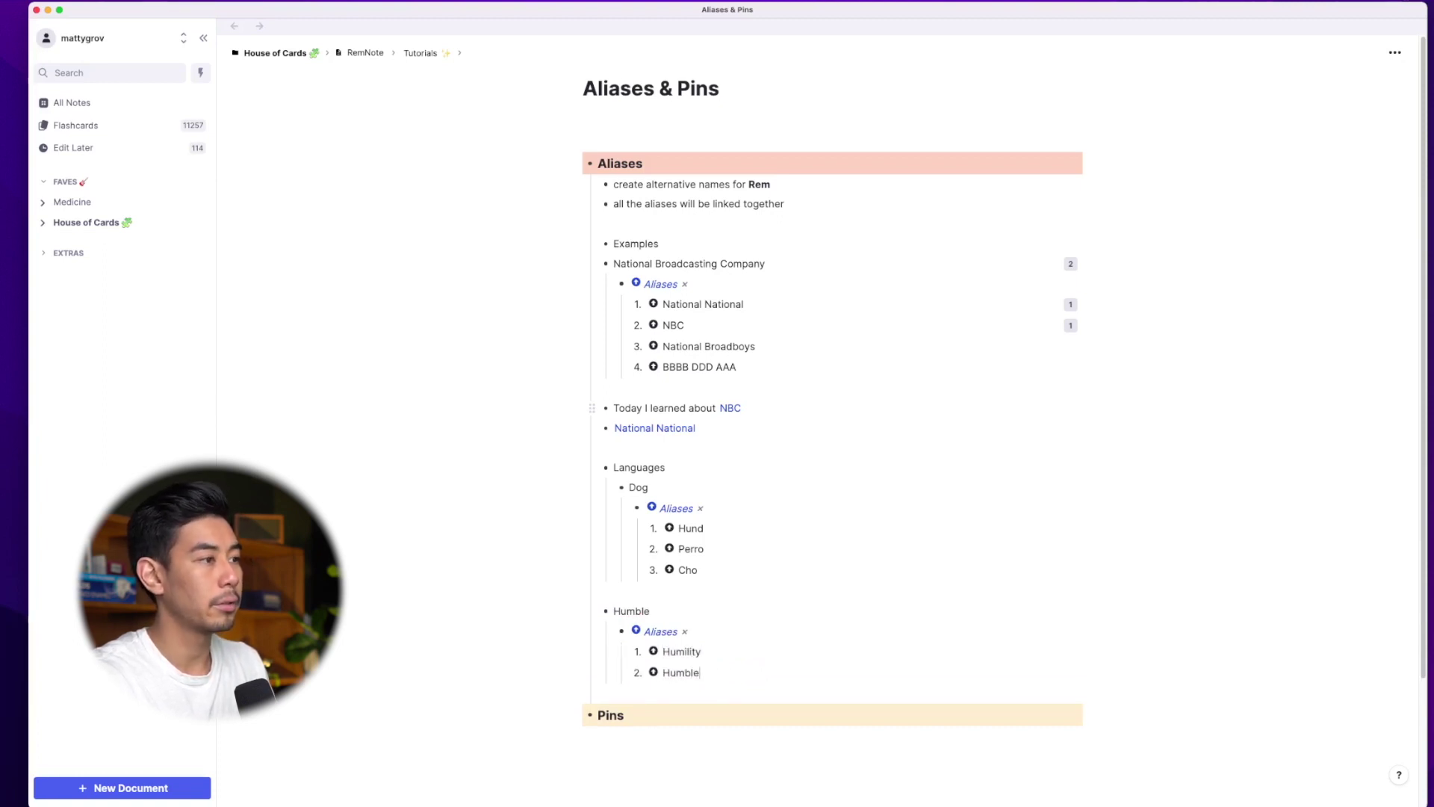
{"action": "key", "text": "Return"}
{"action": "type", "text": "Humbling"}
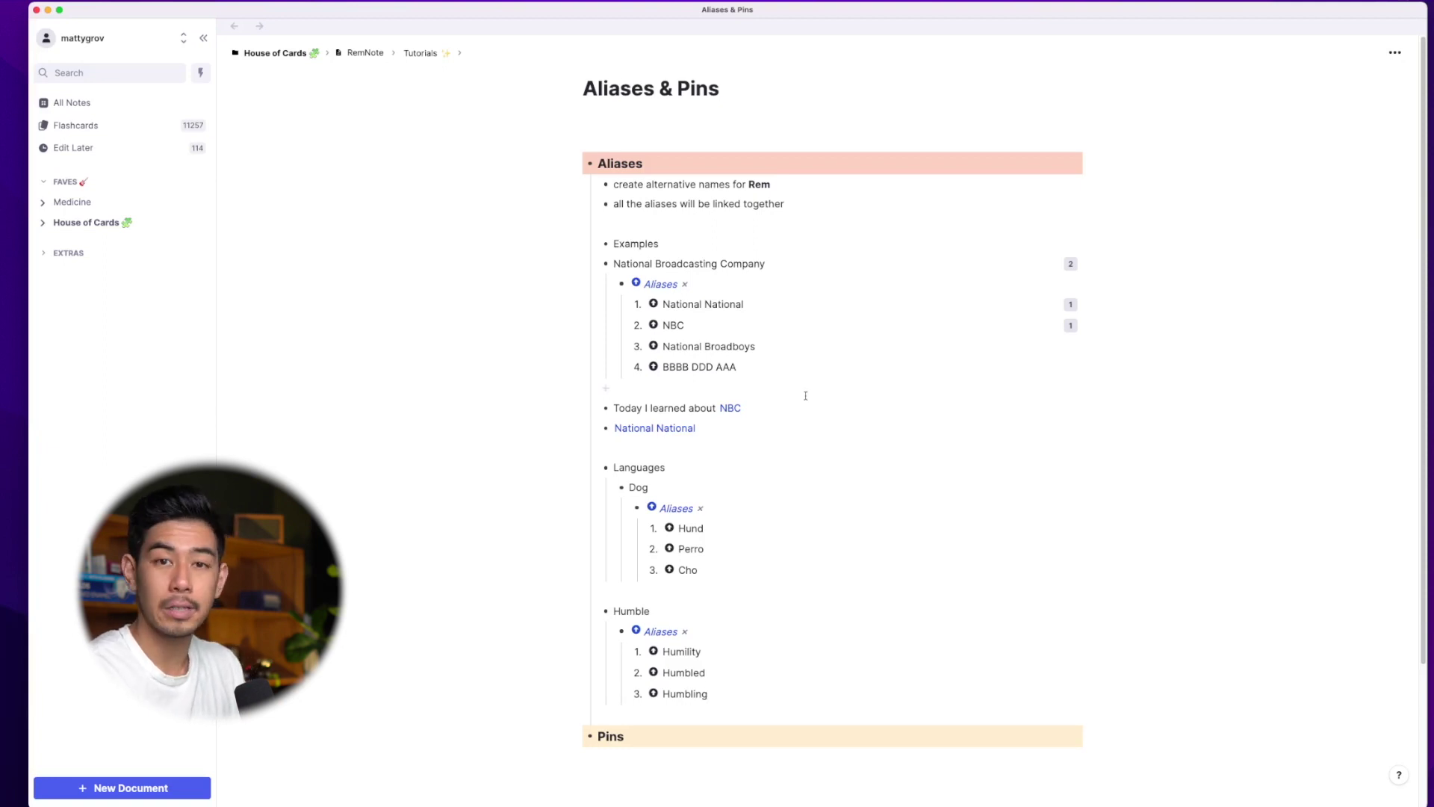
Step: Under Pins, add the note 'Pins can reference Rem but do so without a name'
{"action": "key", "text": "Down"}
{"action": "key", "text": "Return"}
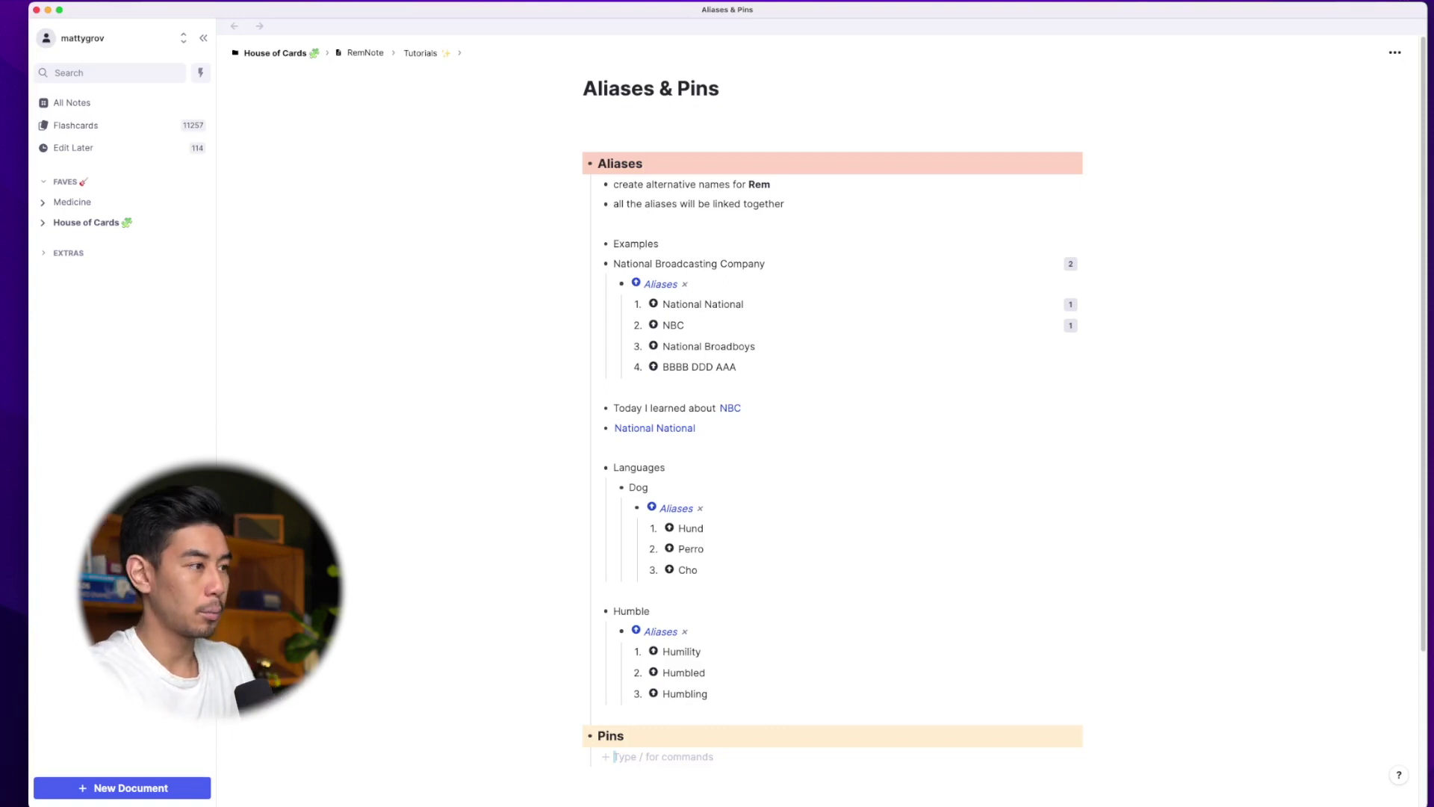
{"action": "type", "text": "Pins can referen"}
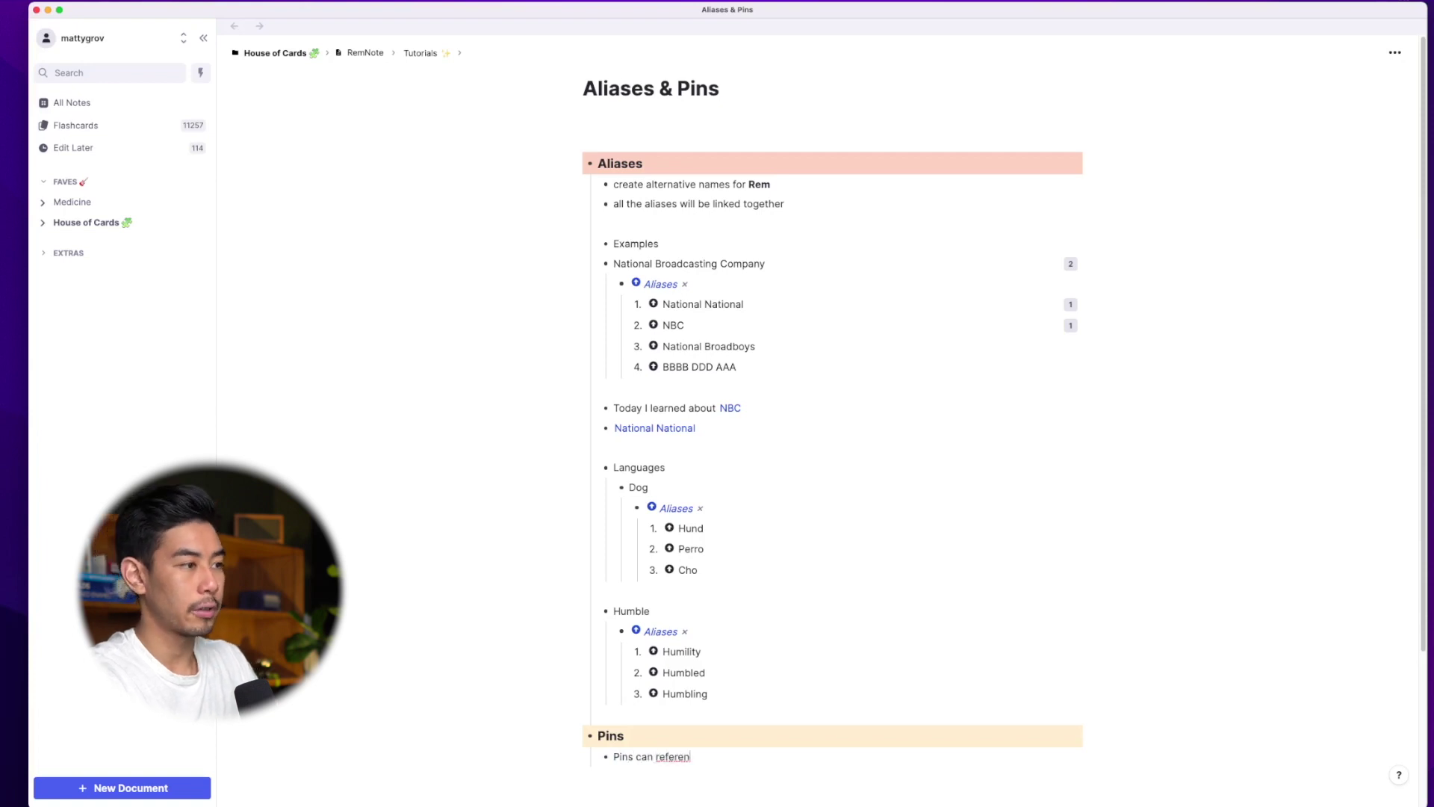
{"action": "type", "text": "ce Re"}
{"action": "type", "text": "m but do so without "}
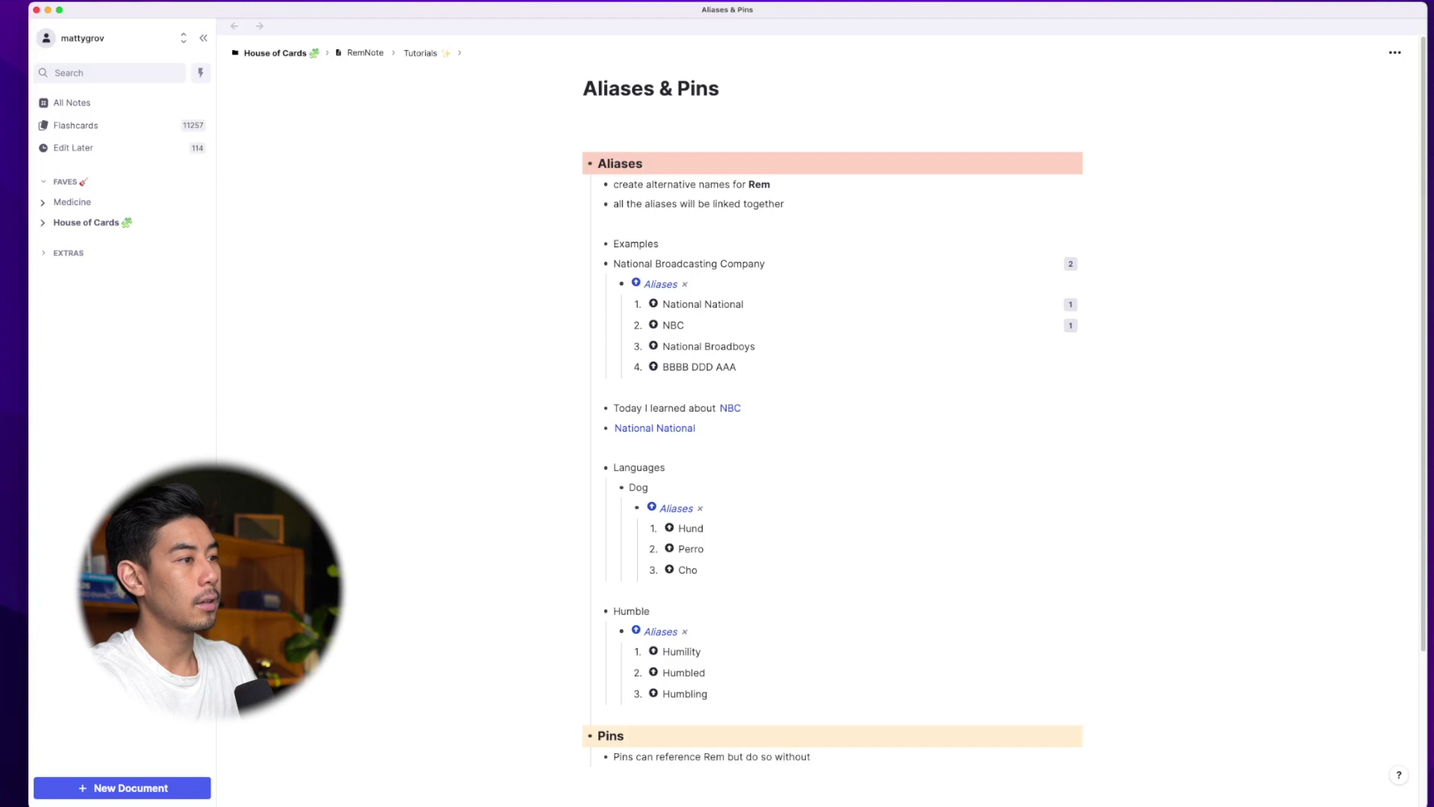
{"action": "type", "text": "a name"}
{"action": "key", "text": "Return"}
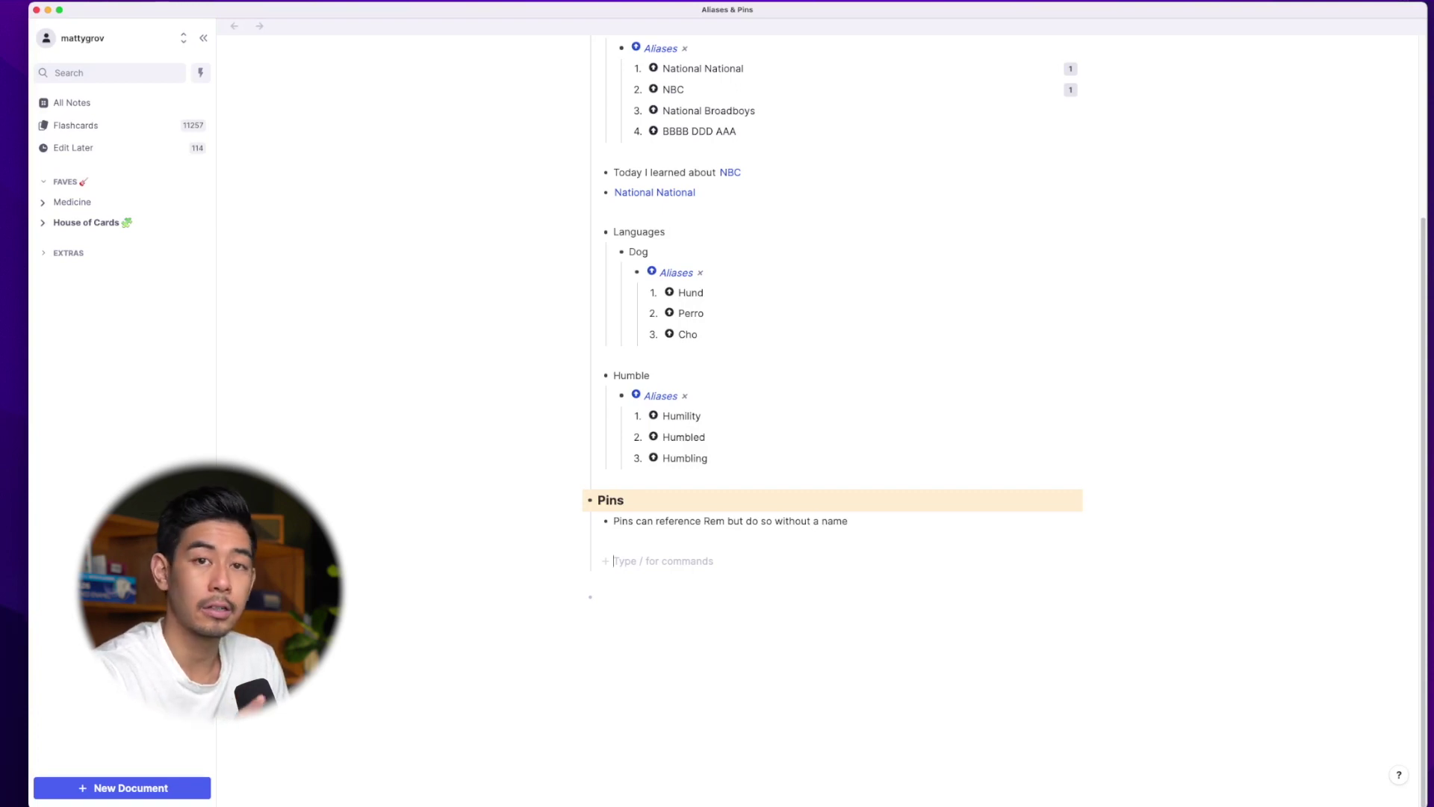
{"action": "scroll", "coordinate": [1005, 422], "scroll_direction": "up", "scroll_amount": 1}
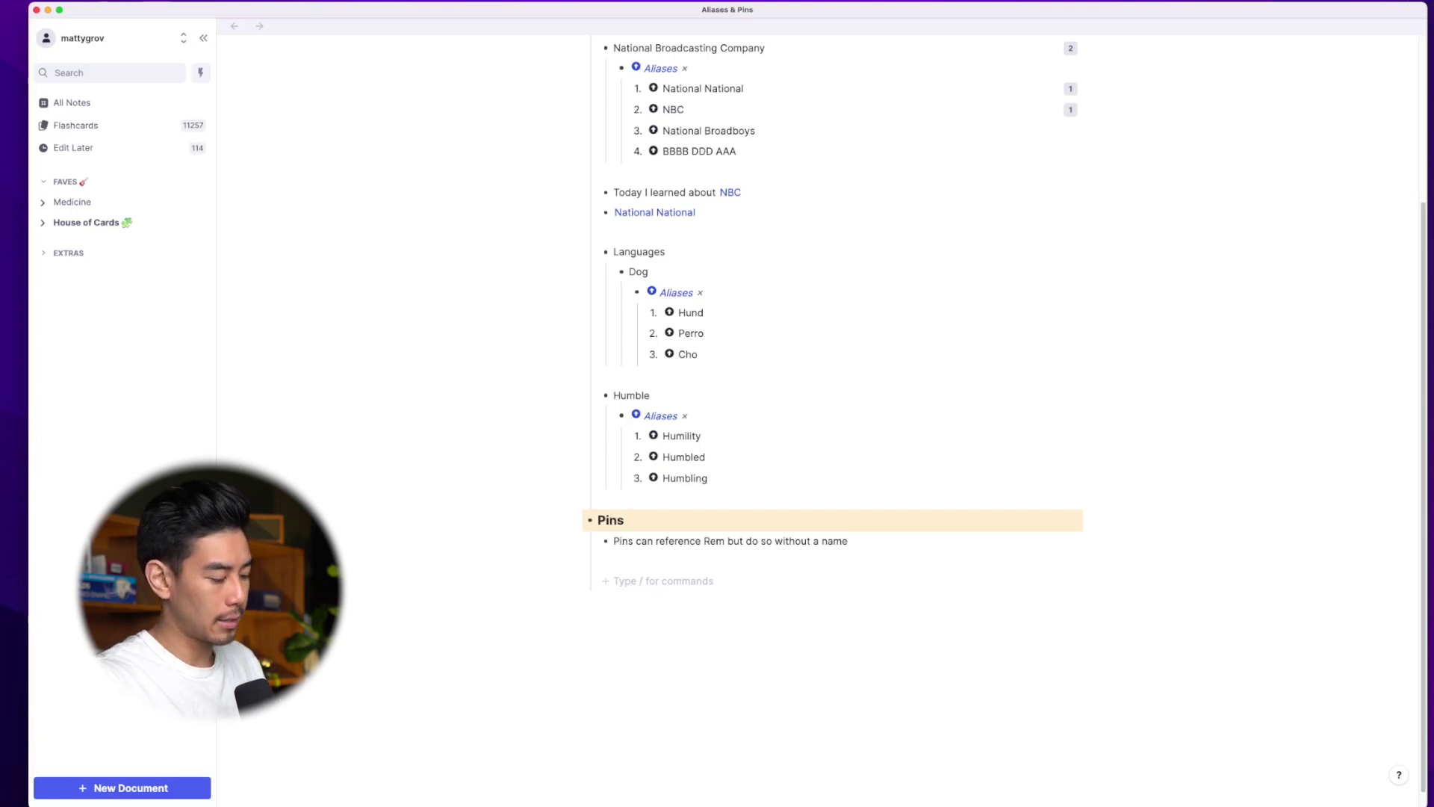
Step: Add the bullet 'Growth mindset vs the fixed mindset by' with a reference to the author's Rem
{"action": "type", "text": "Gr"}
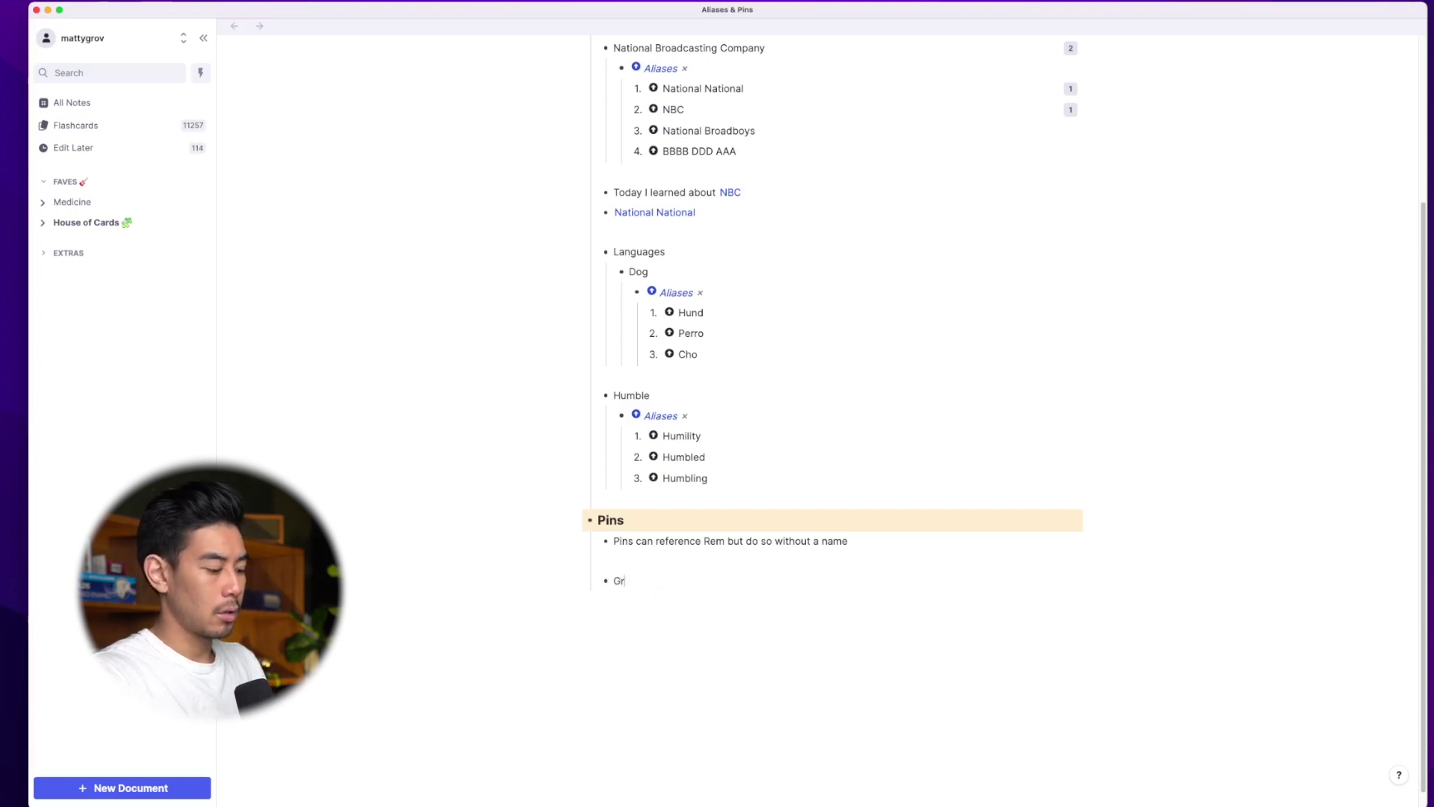
{"action": "type", "text": "owth mindset vs "}
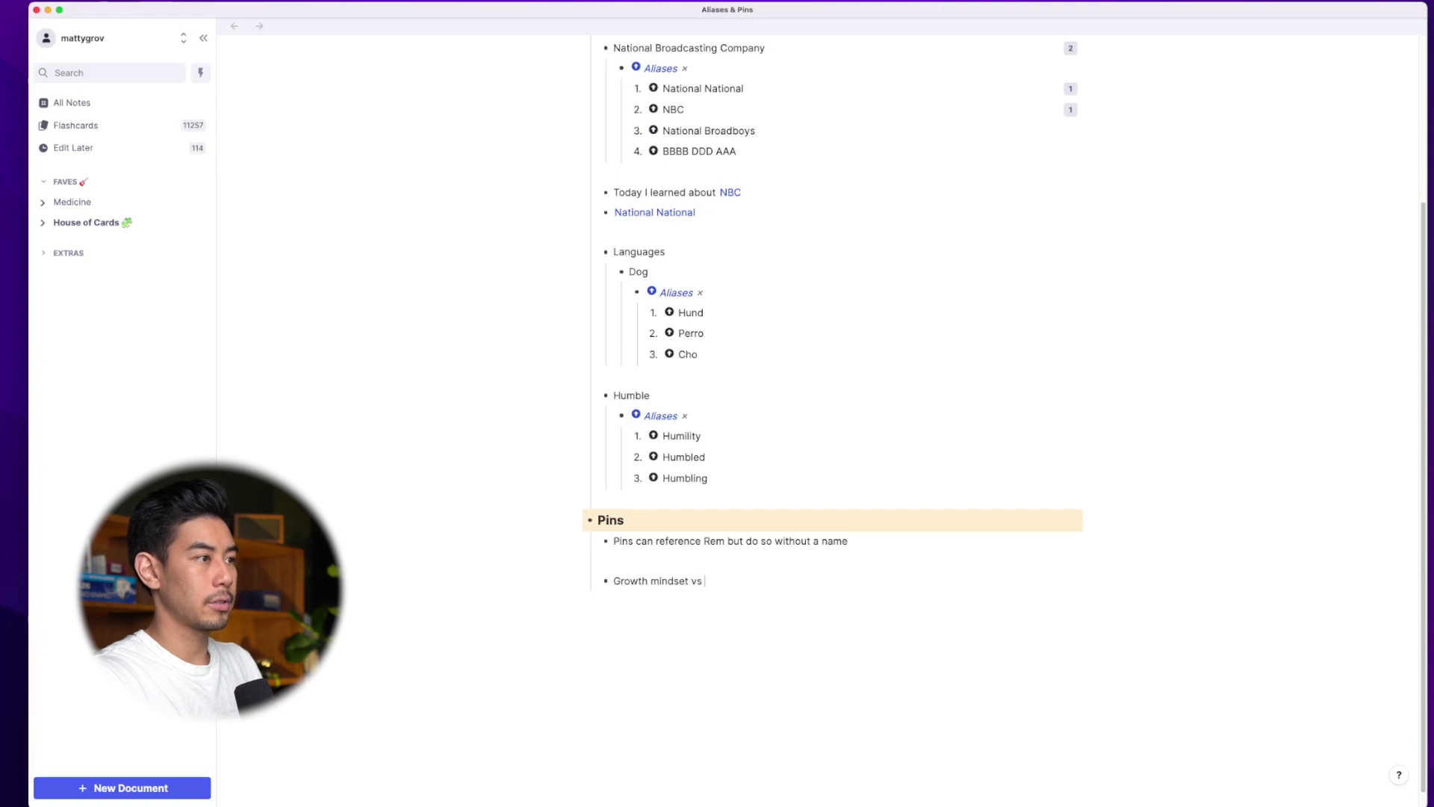
{"action": "type", "text": "the fixed mindset"}
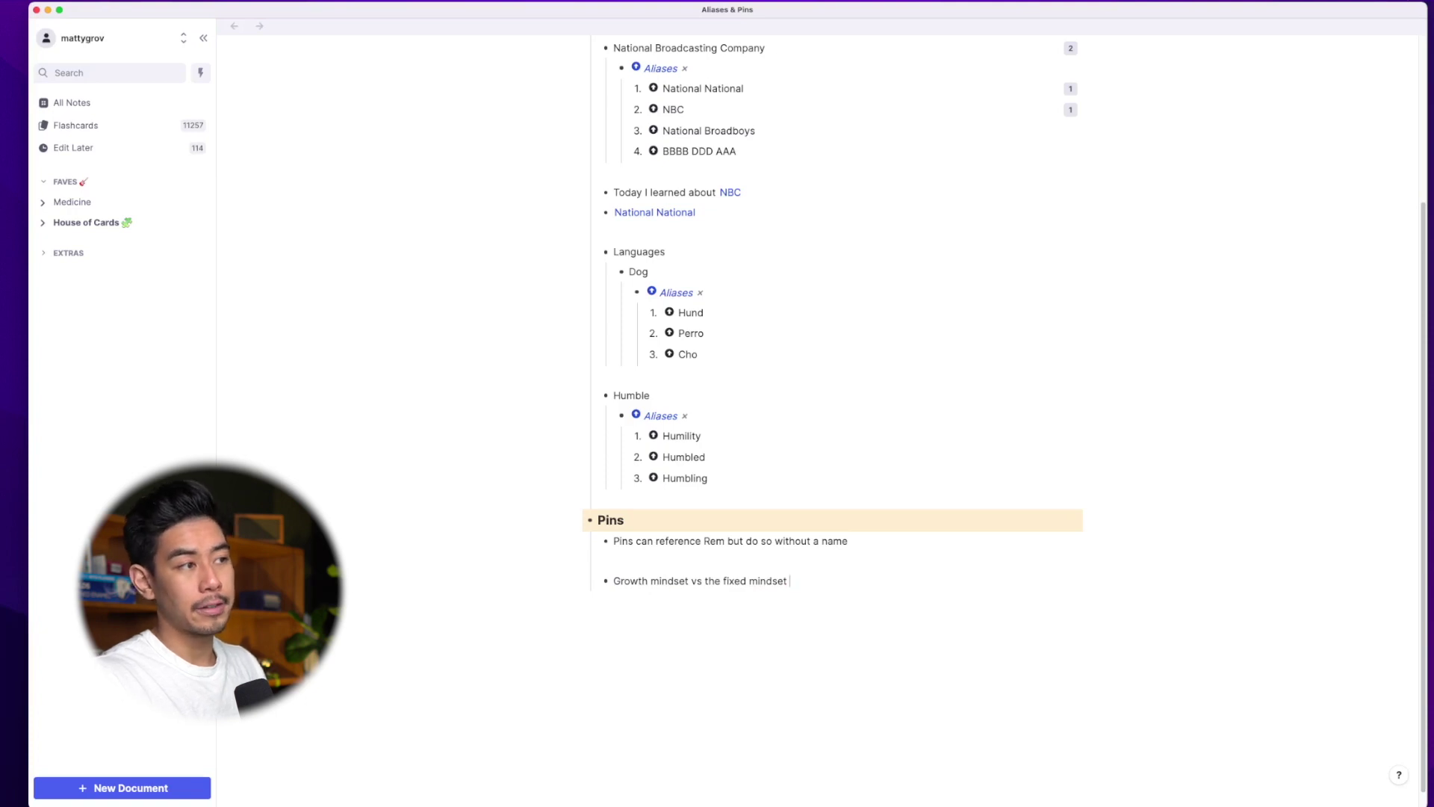
{"action": "type", "text": "@@Carol Dw"}
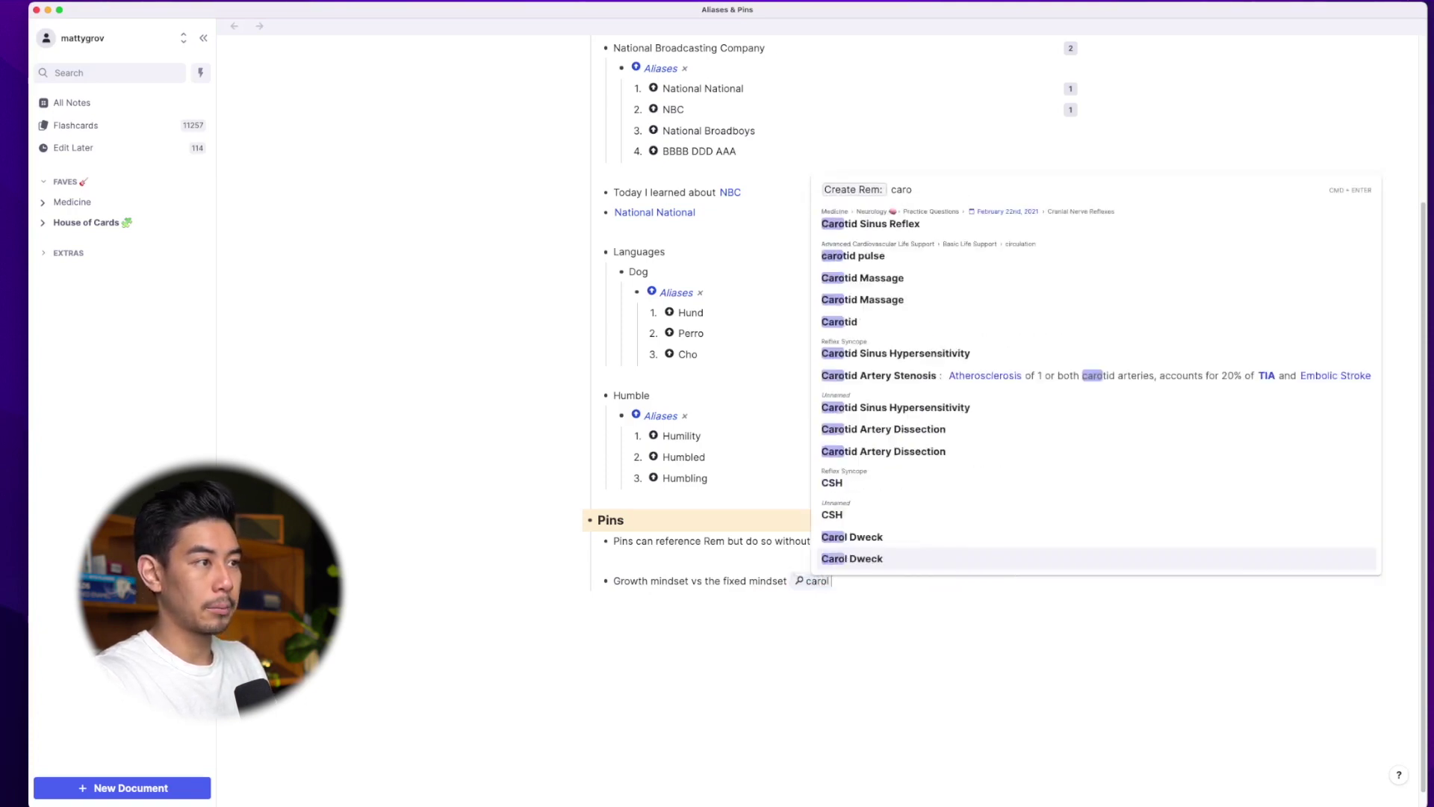
{"action": "key", "text": "Return"}
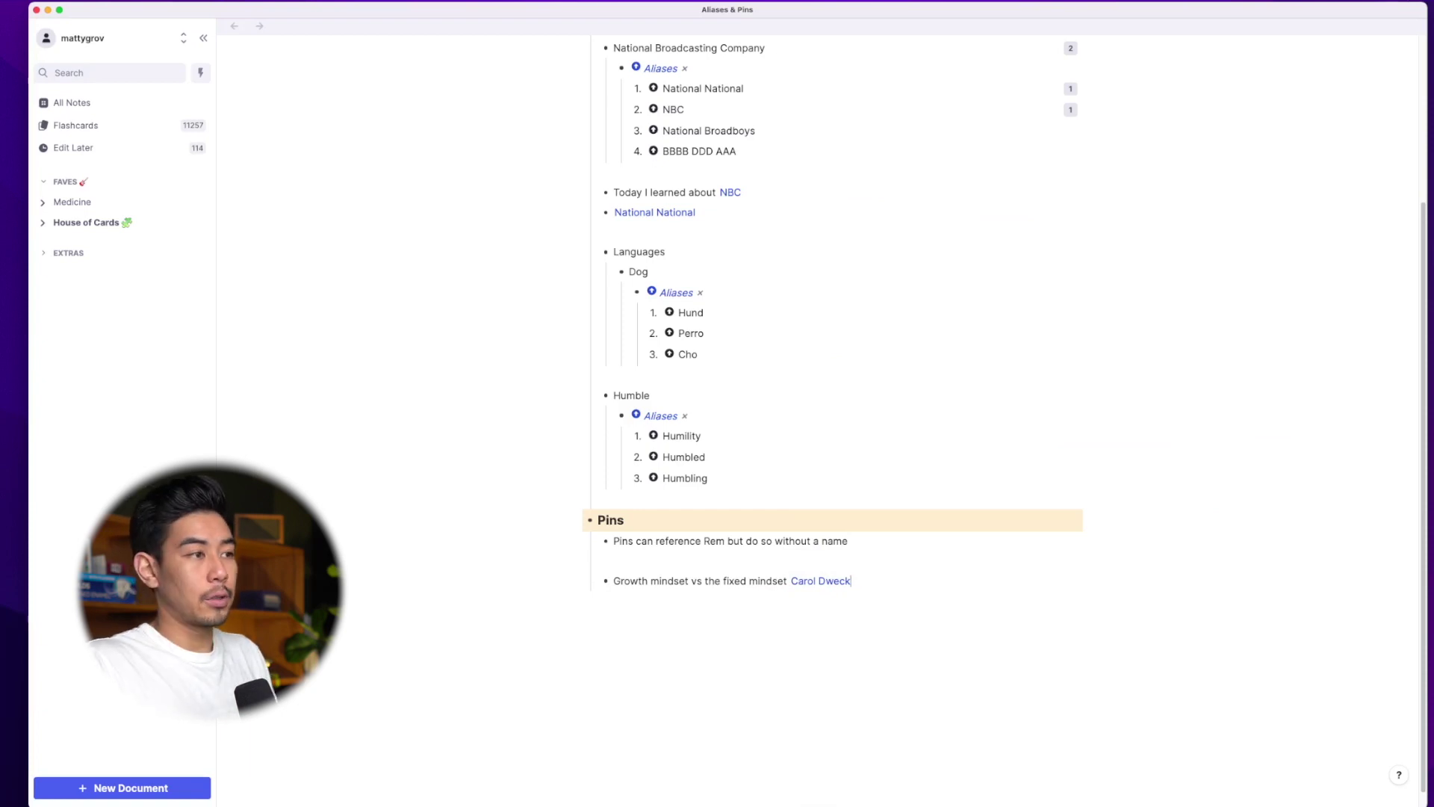
{"action": "type", "text": "by"}
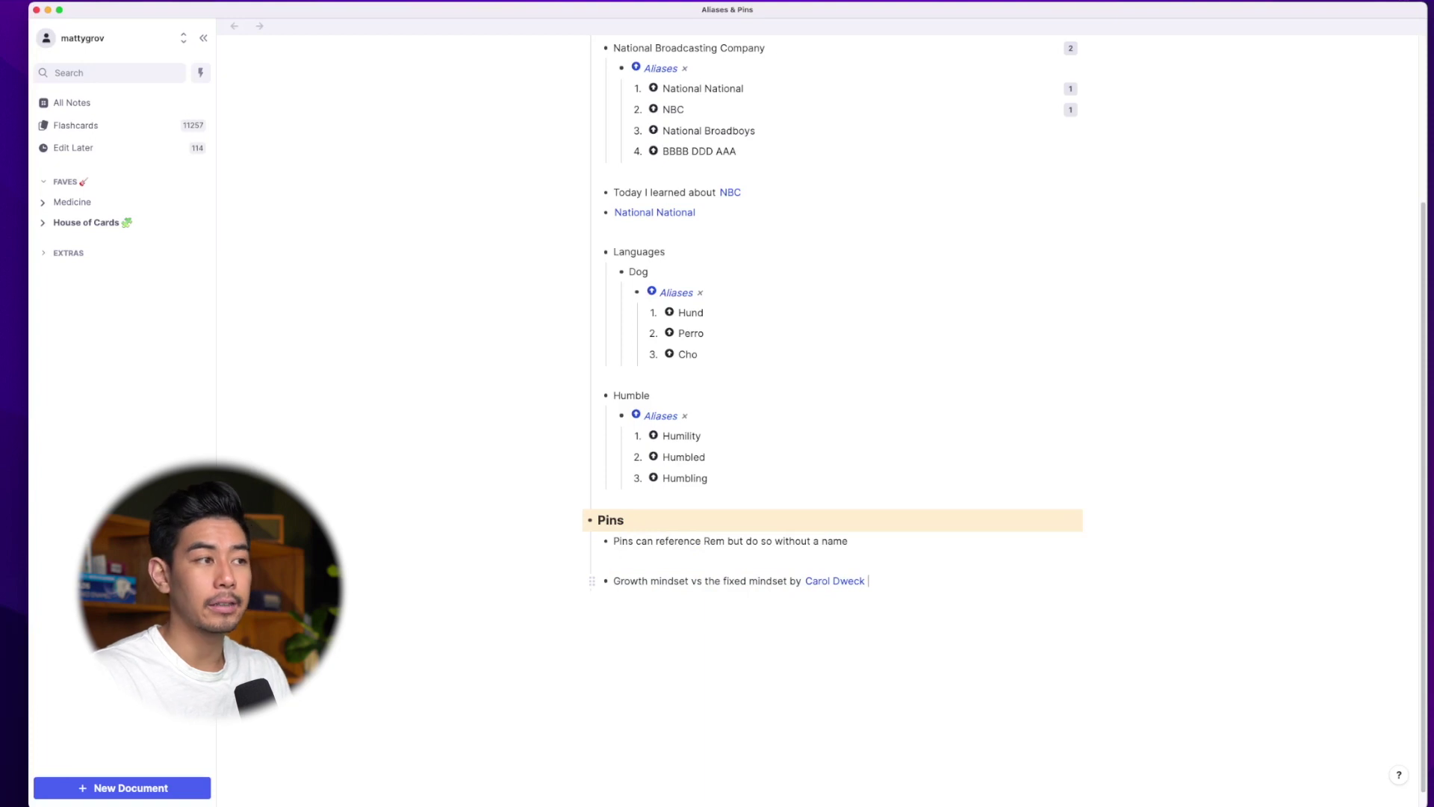
{"action": "left_click", "coordinate": [852, 587]}
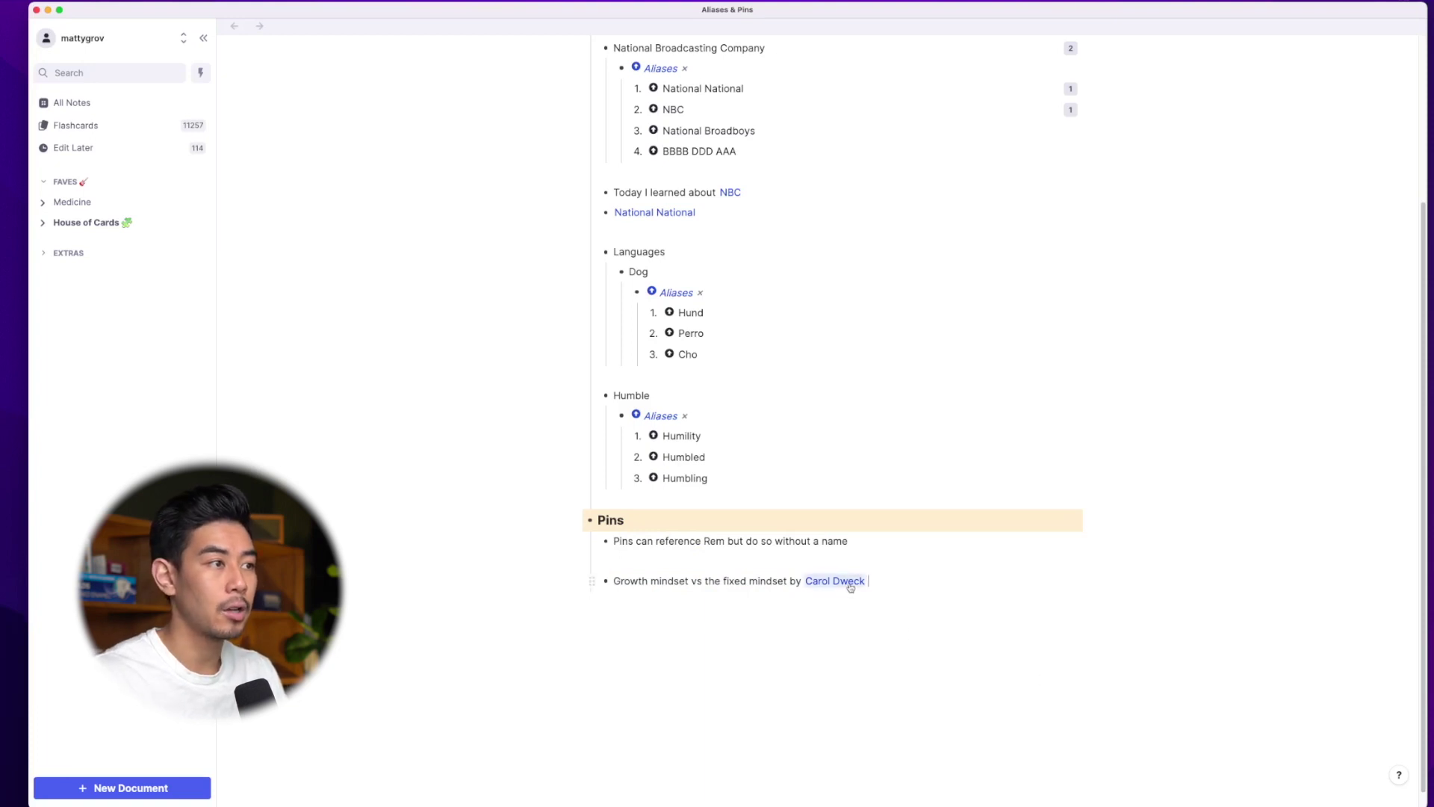
Step: Convert the author reference into a nameless pin by clearing its alias name
{"action": "key", "text": "alt+a"}
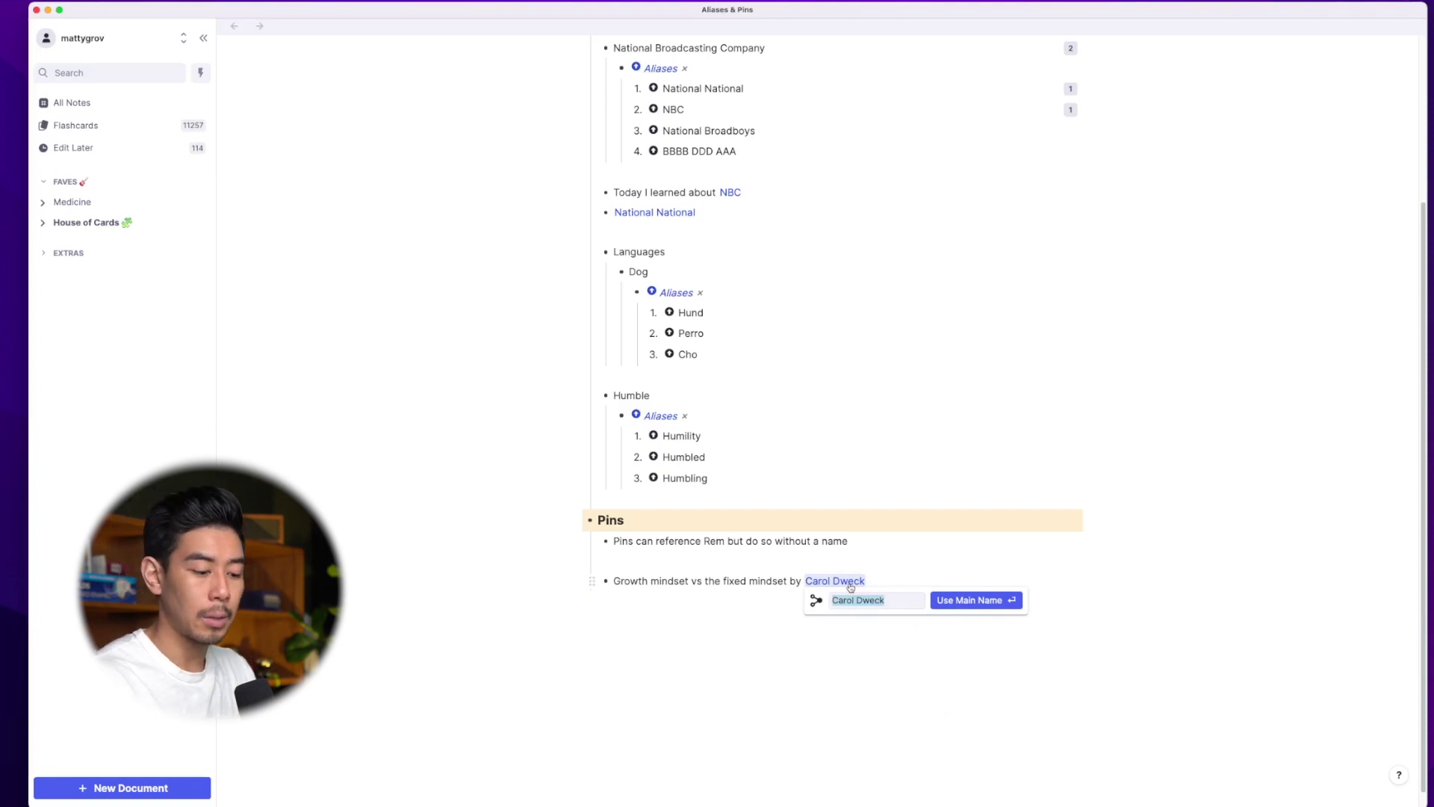
{"action": "key", "text": "BackSpace"}
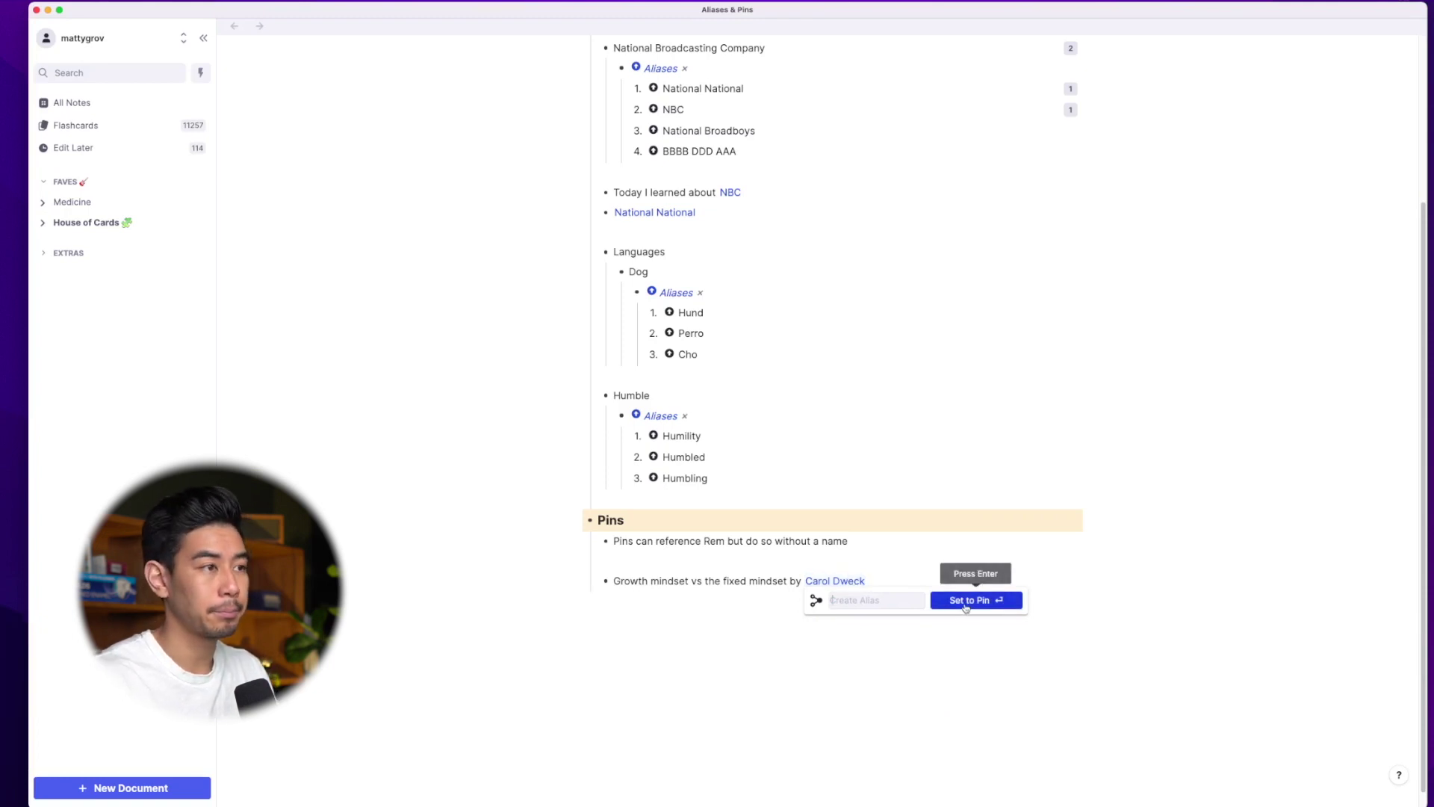
{"action": "key", "text": "Return"}
{"action": "scroll", "coordinate": [838, 564], "scroll_direction": "down", "scroll_amount": 1}
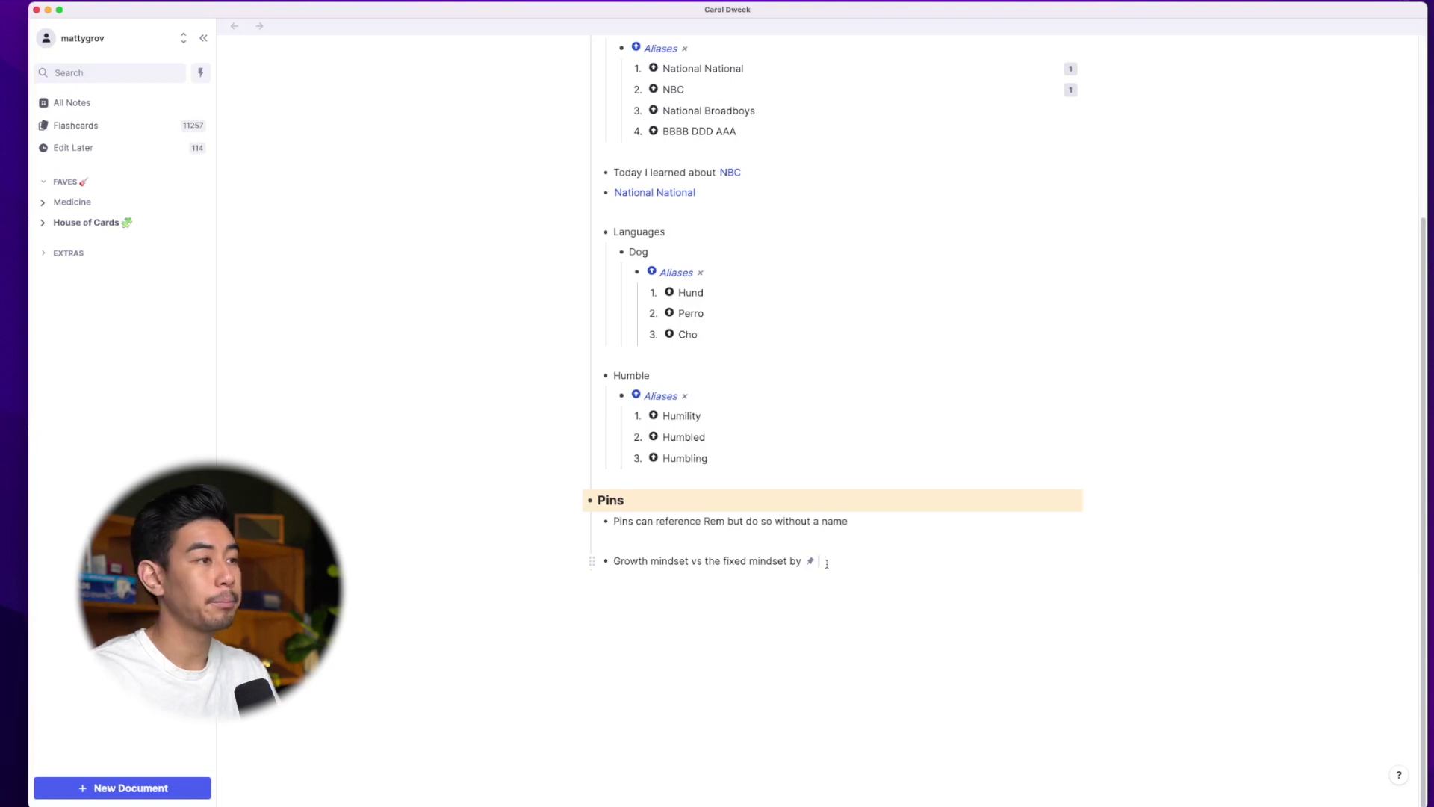
Step: Open the Carol Dweck pin as its own page to check its 3 references, then return to Aliases & Pins
{"action": "left_click", "coordinate": [810, 562]}
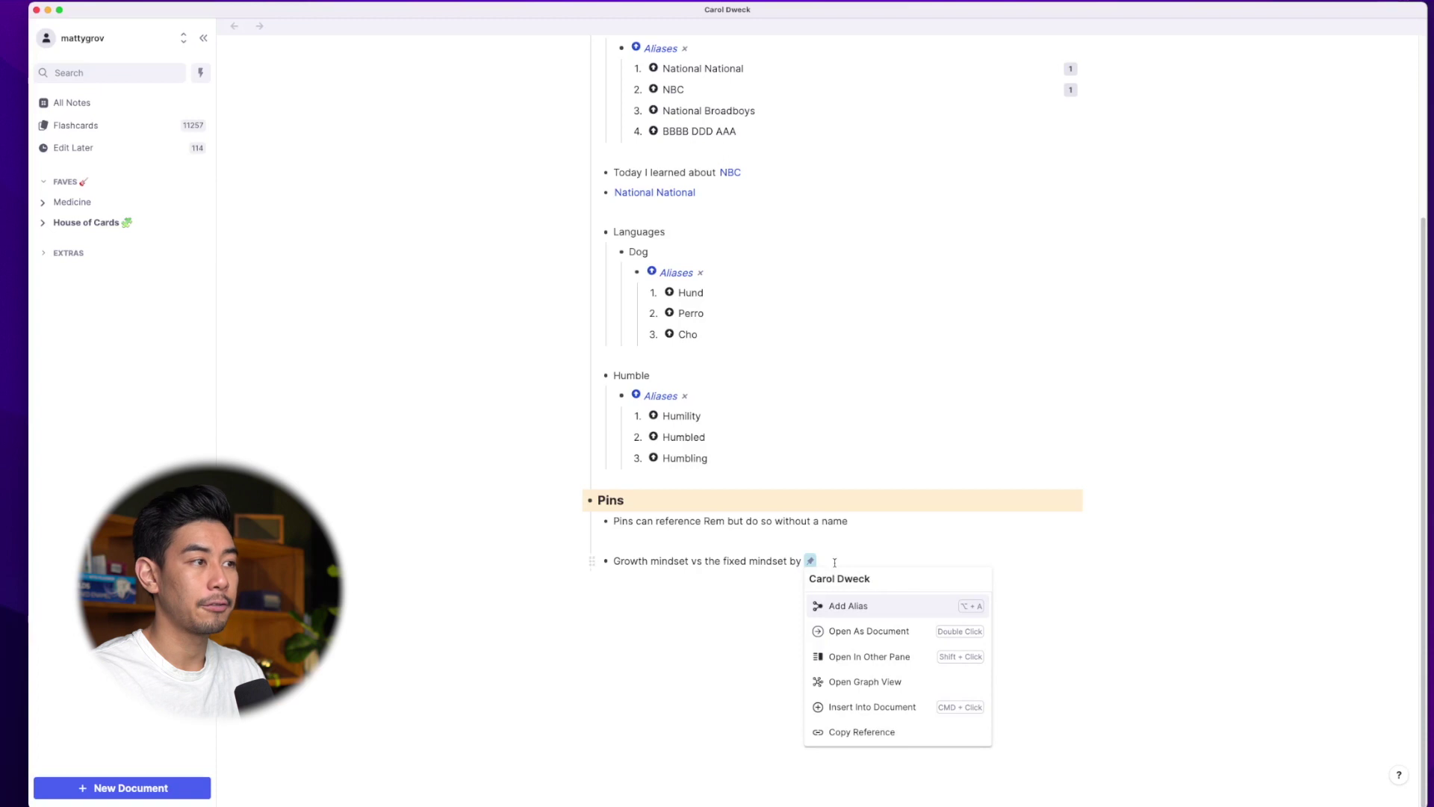
{"action": "double_click", "coordinate": [811, 561]}
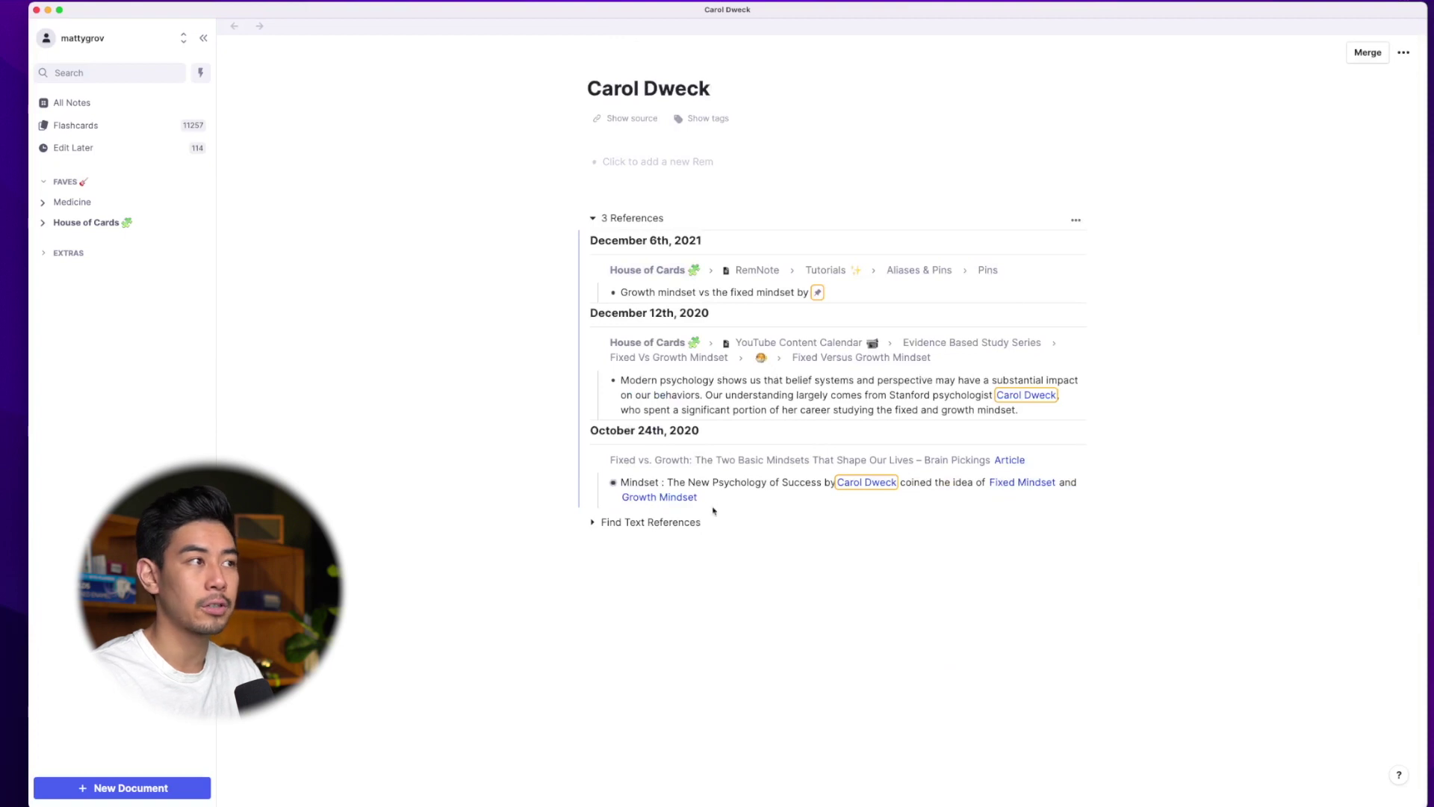
{"action": "key", "text": "super+bracketleft"}
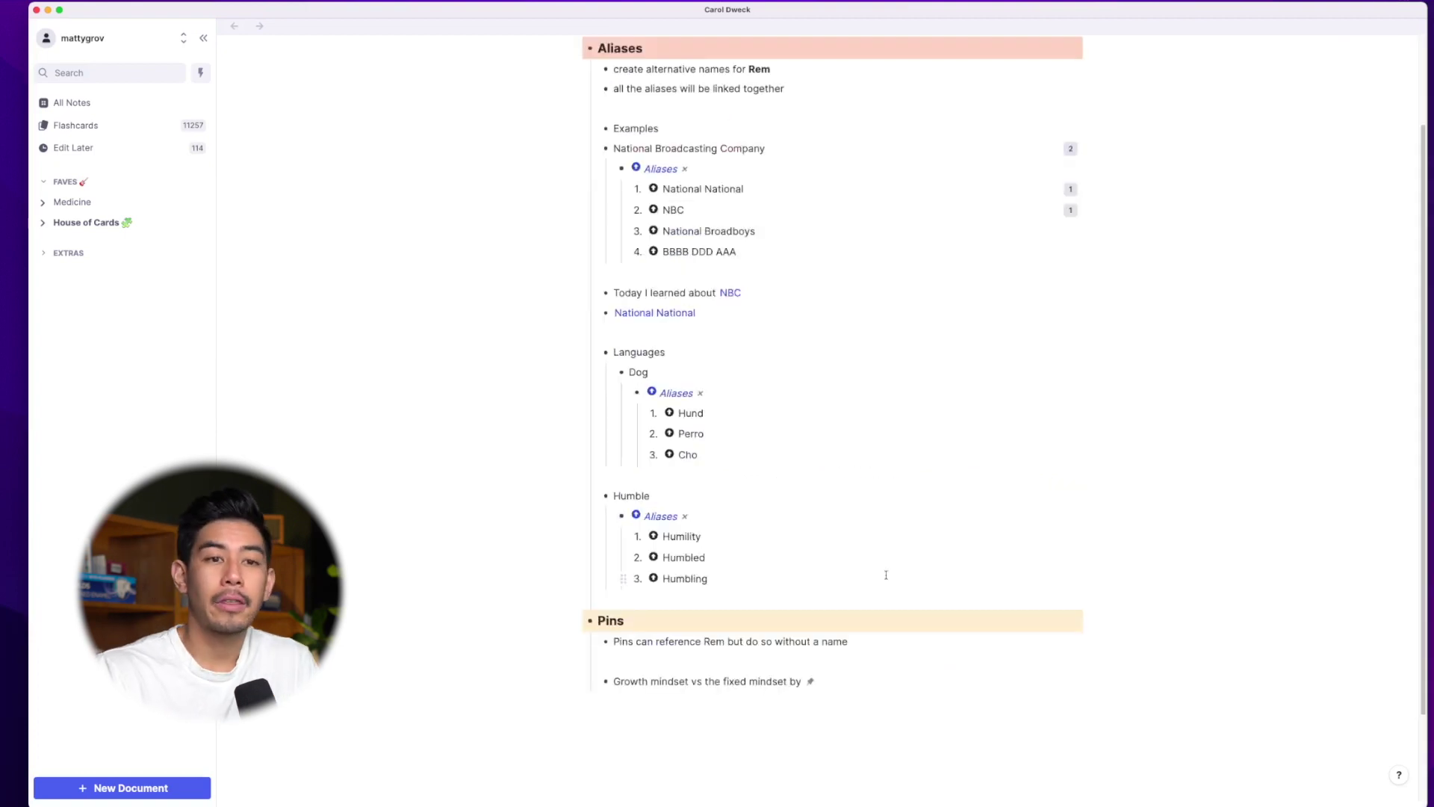